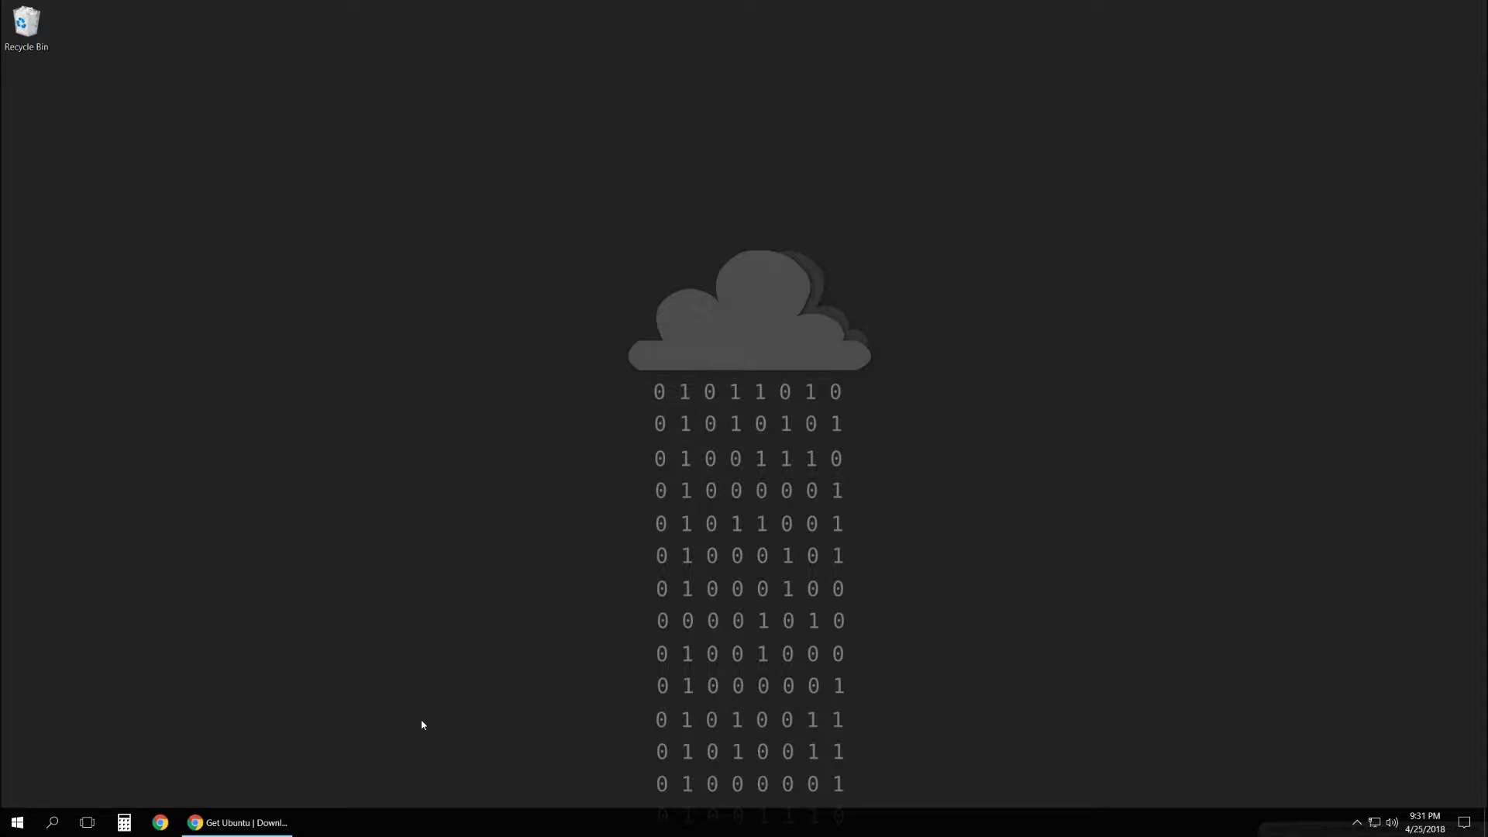
pyautogui.click(294, 827)
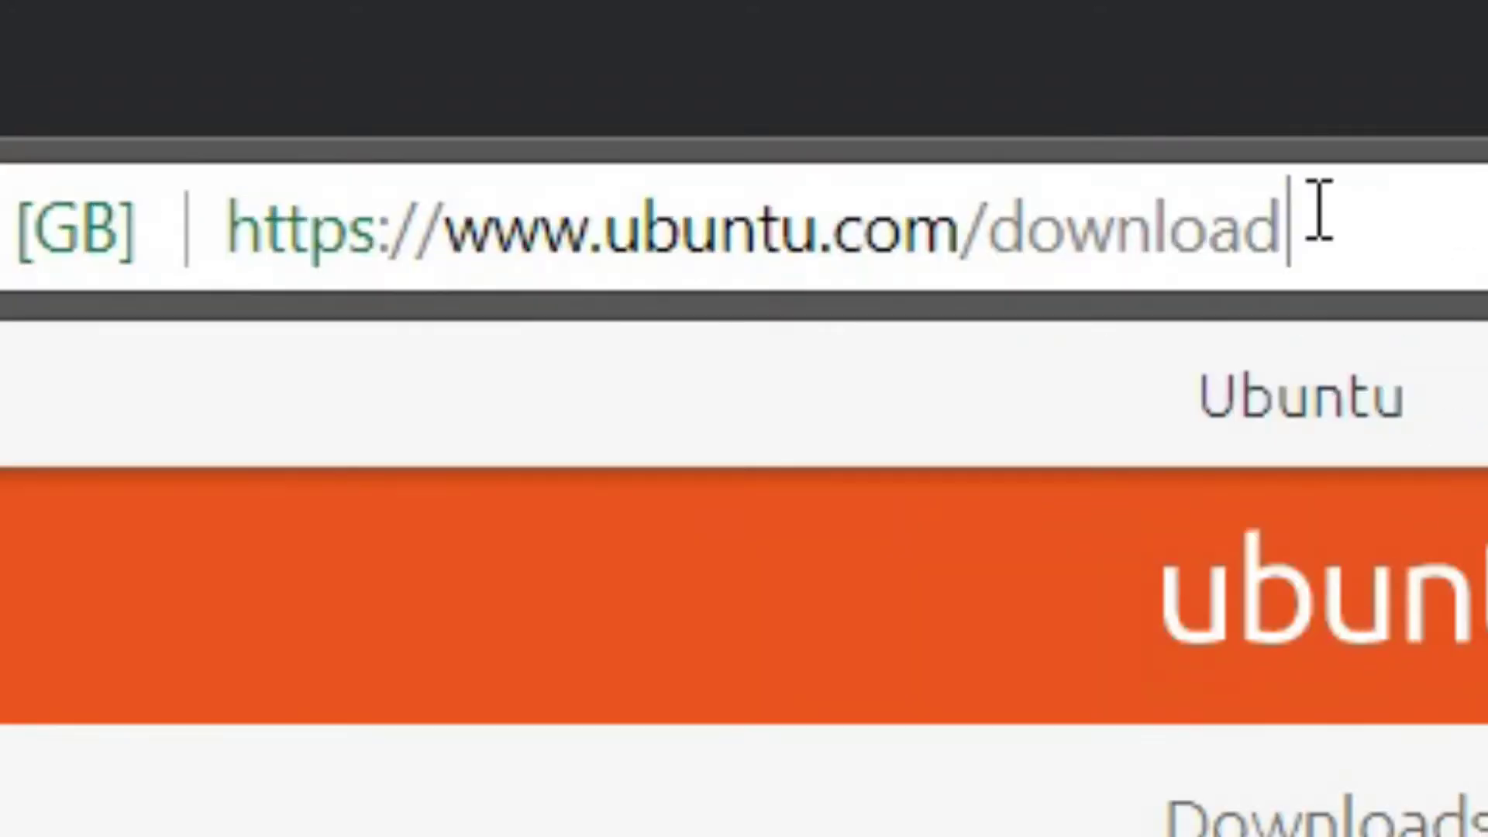
pyautogui.moveTo(1319, 209); pyautogui.dragTo(100, 249)
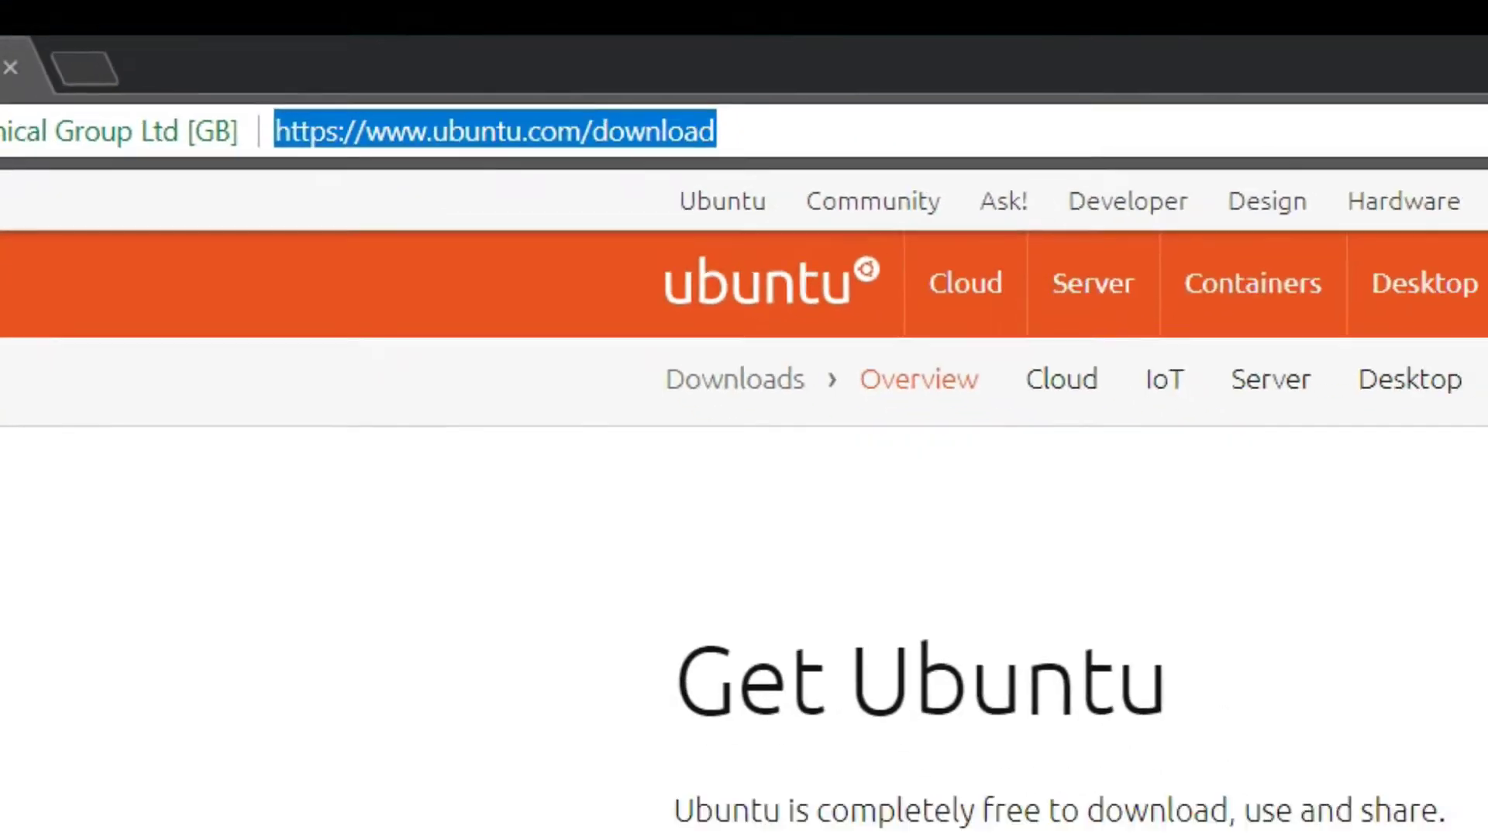
pyautogui.click(320, 684)
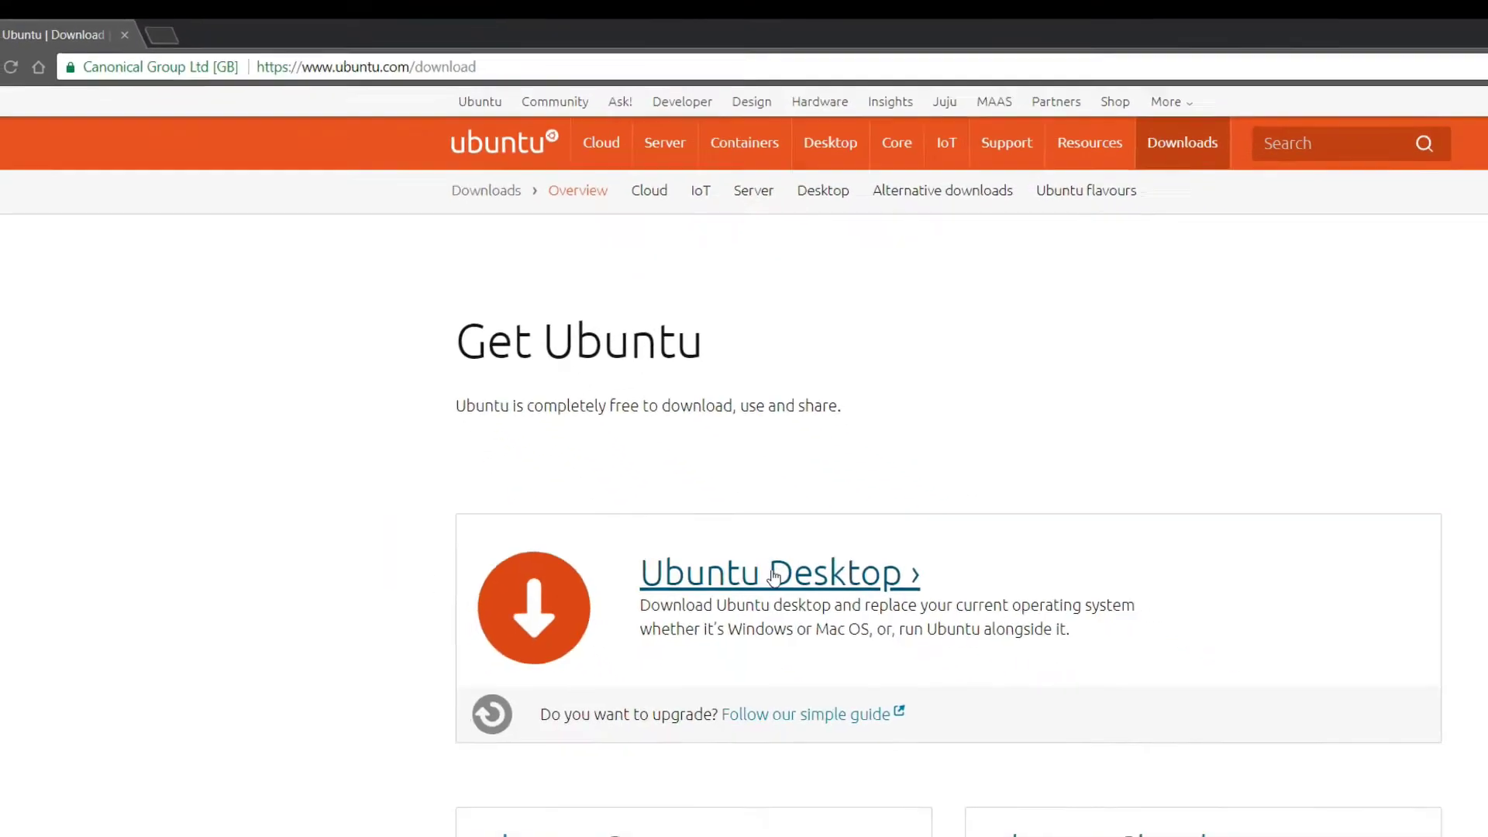
pyautogui.click(617, 407)
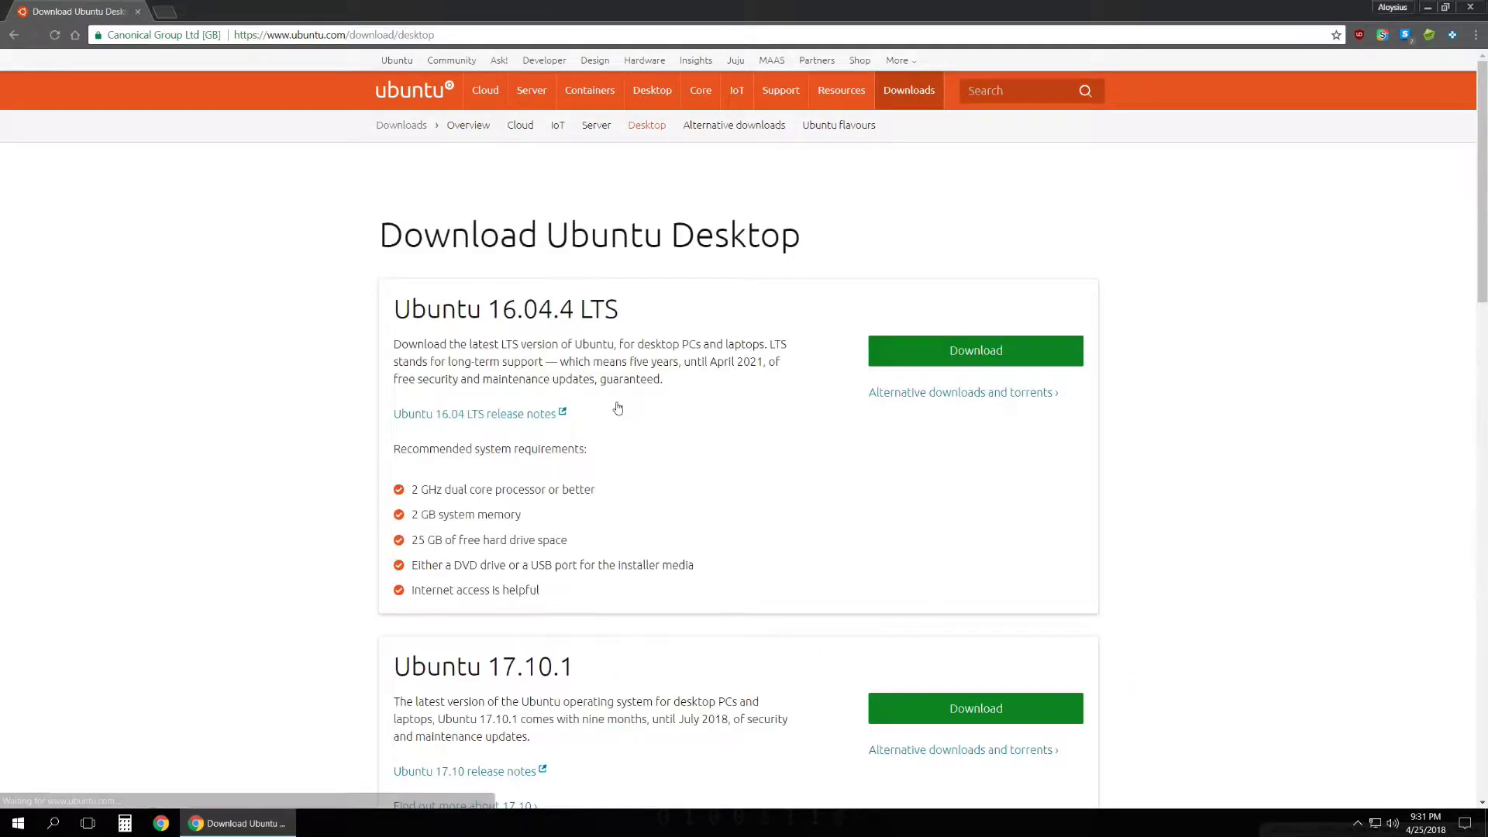
# Download Ubuntu 16.04.4 LTS, skipping the contribution and going straight to the download
pyautogui.moveTo(392, 308); pyautogui.dragTo(664, 323)
pyautogui.click(742, 349)
pyautogui.click(950, 351)
pyautogui.scroll(-10, 947, 349)
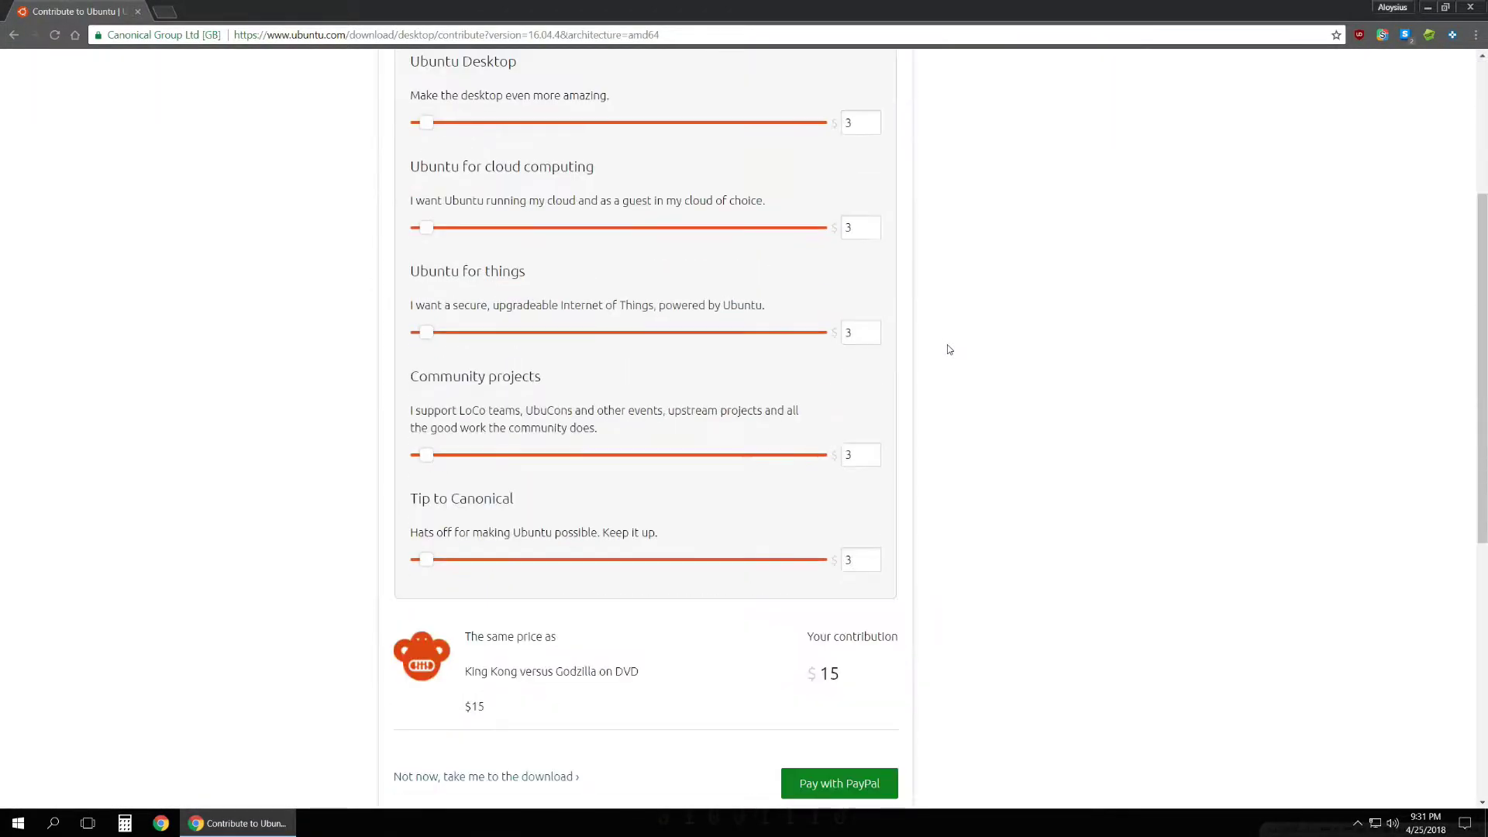
pyautogui.click(488, 222)
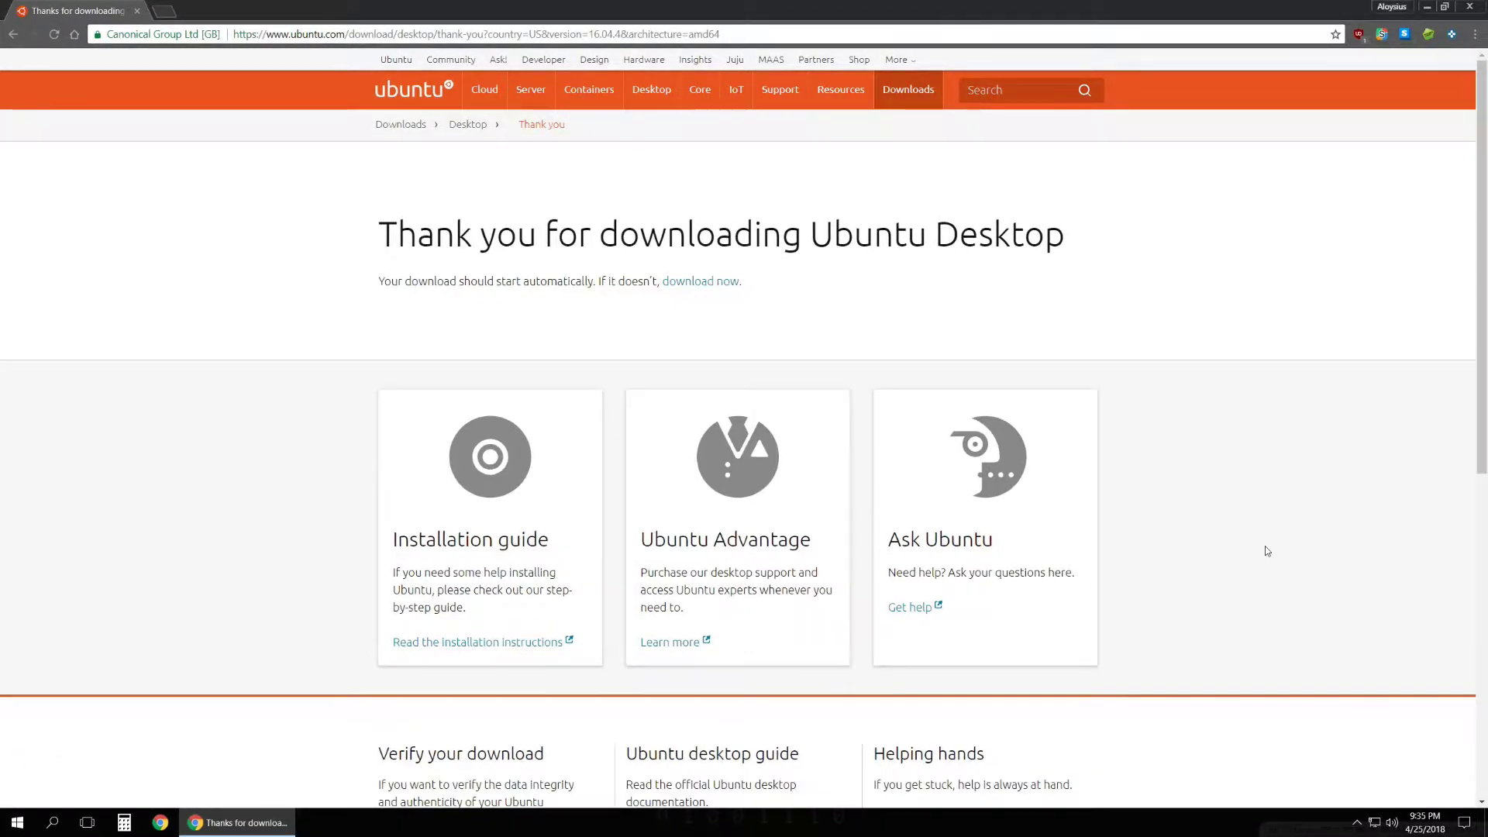
# Open the Downloads folder to check for the Ubuntu disk image, and launch Oracle VM VirtualBox
pyautogui.click(17, 822)
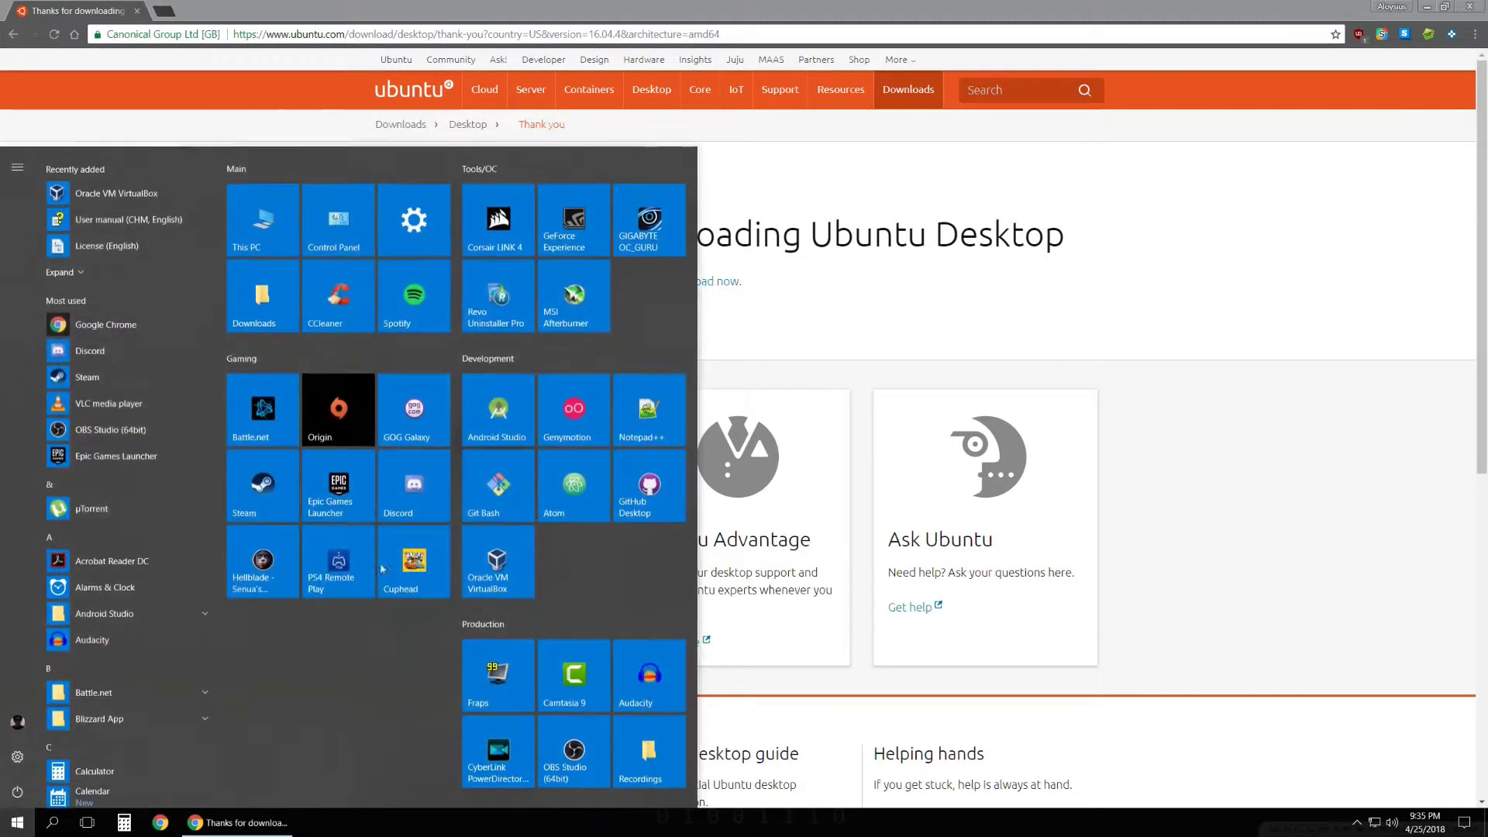
pyautogui.click(272, 322)
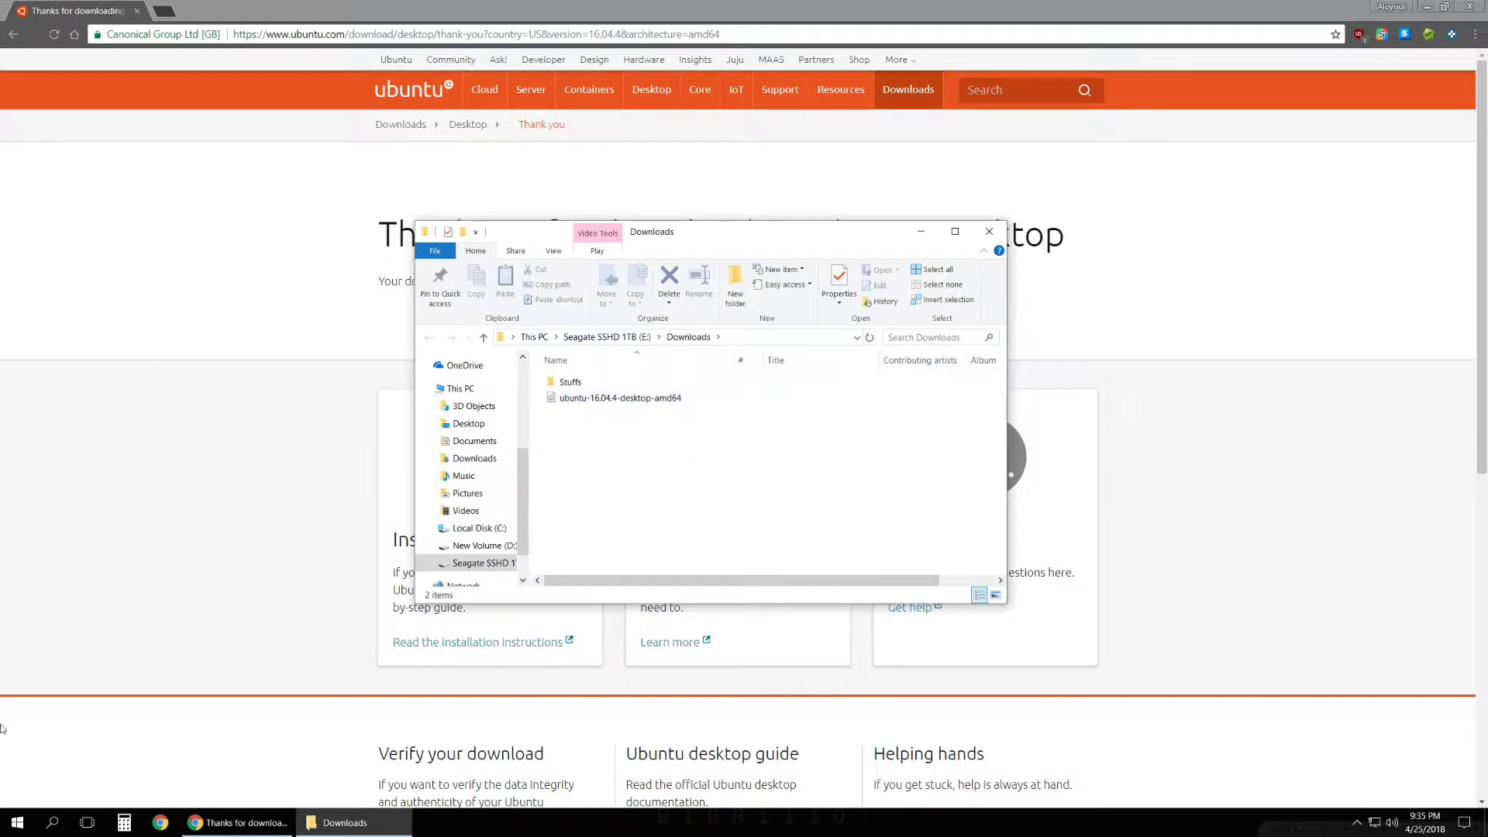
pyautogui.click(17, 822)
pyautogui.click(501, 583)
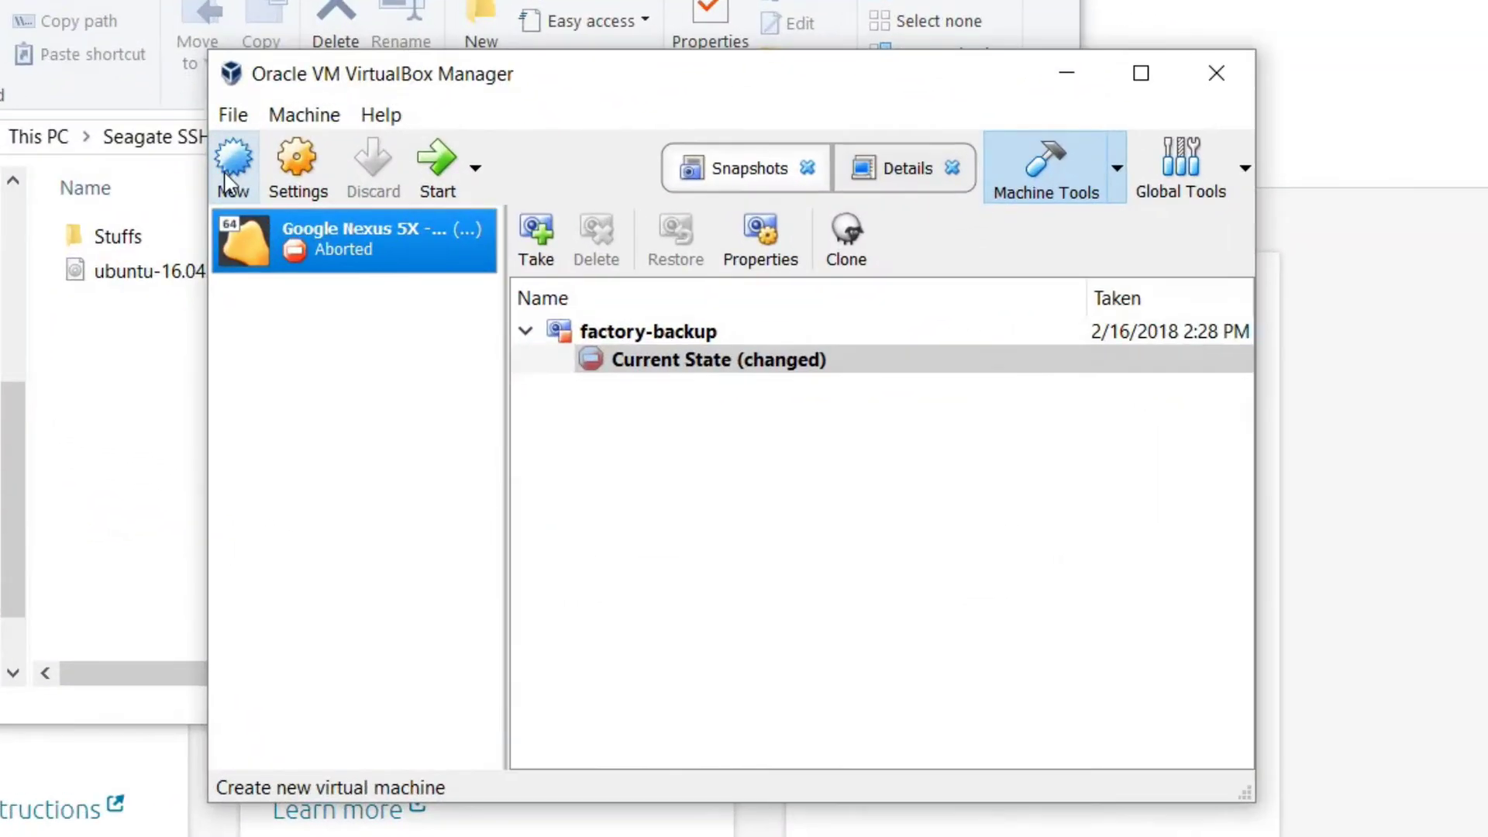
# Create a new virtual machine named "Ubuntu 16.04.4 64-bit" with 4096 MB of memory and a new virtual hard disk
pyautogui.click(620, 353)
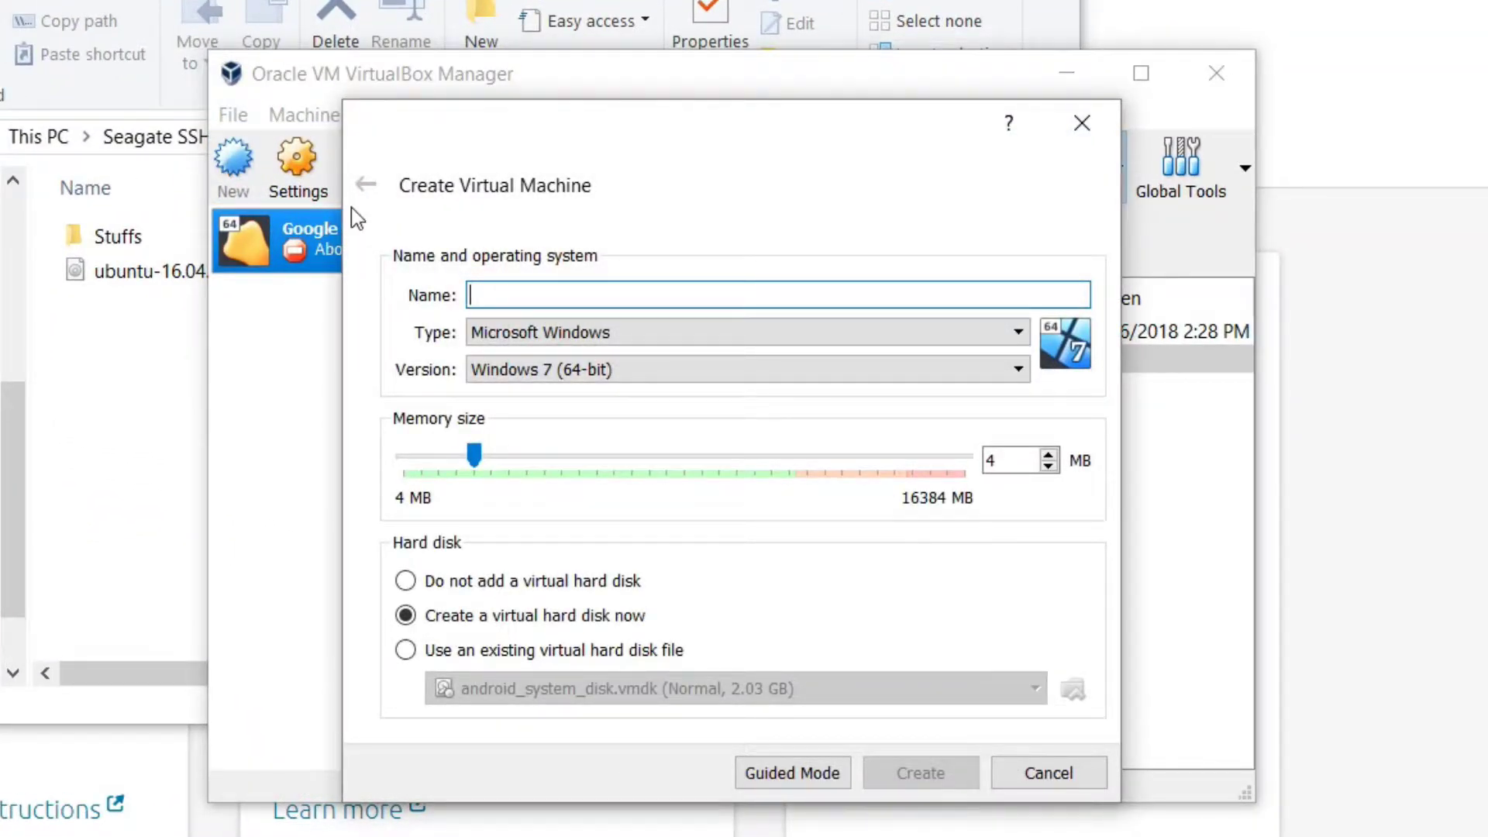
pyautogui.write('Ubuntu ')
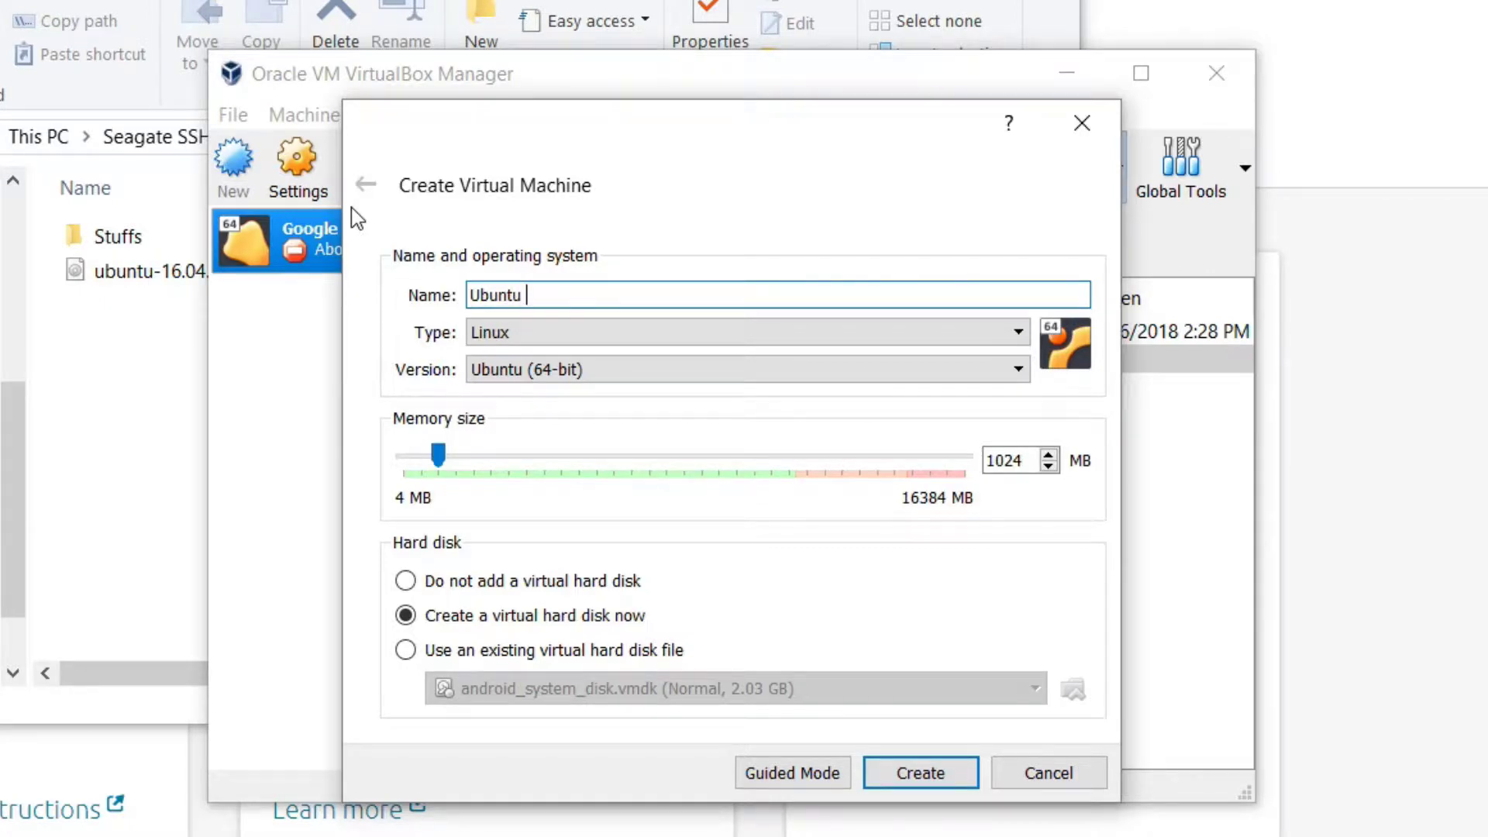
pyautogui.write('16.04.4 64-bit')
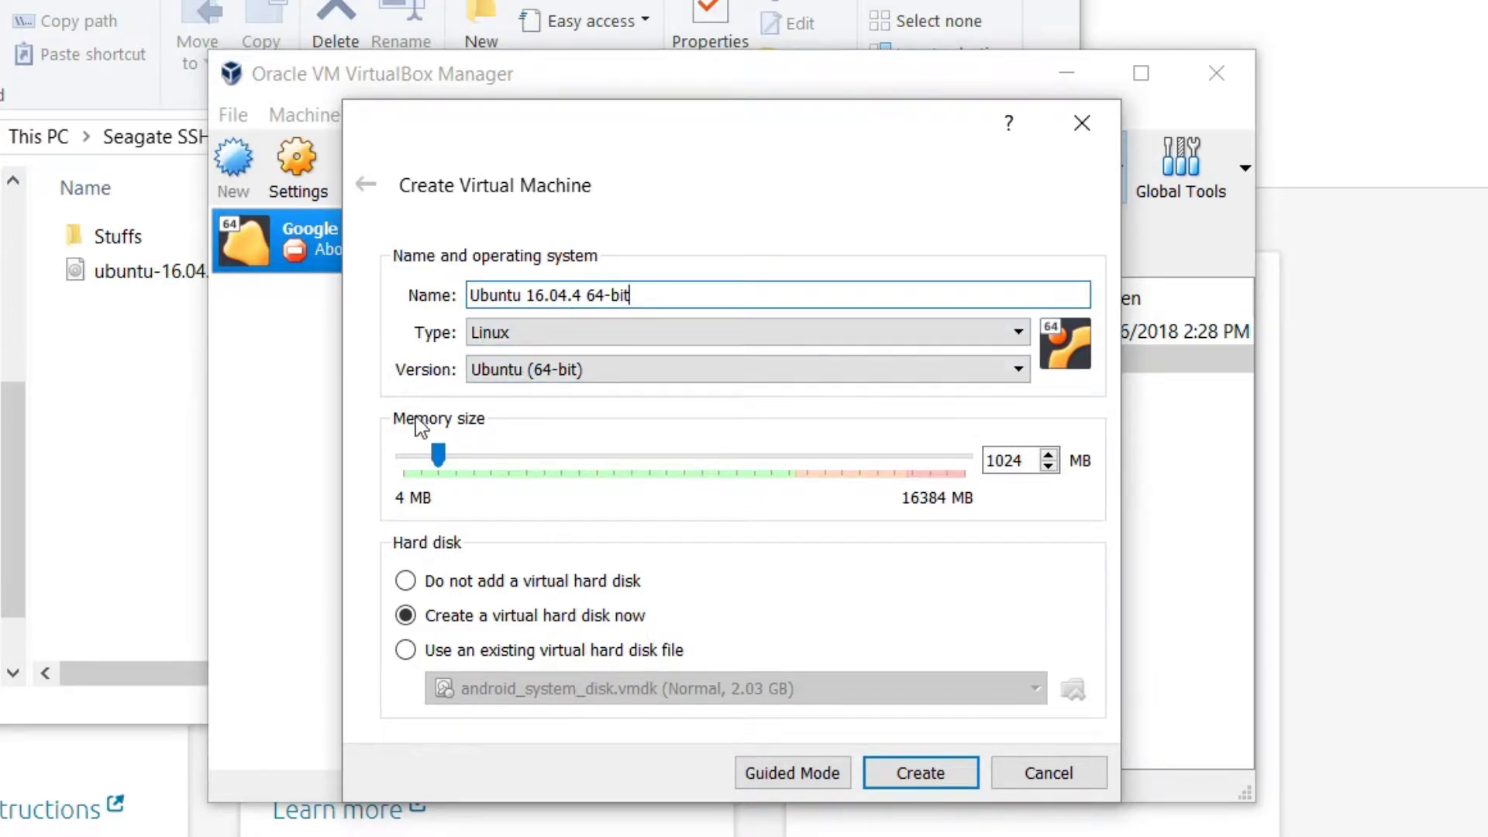
pyautogui.moveTo(1032, 461); pyautogui.dragTo(969, 473)
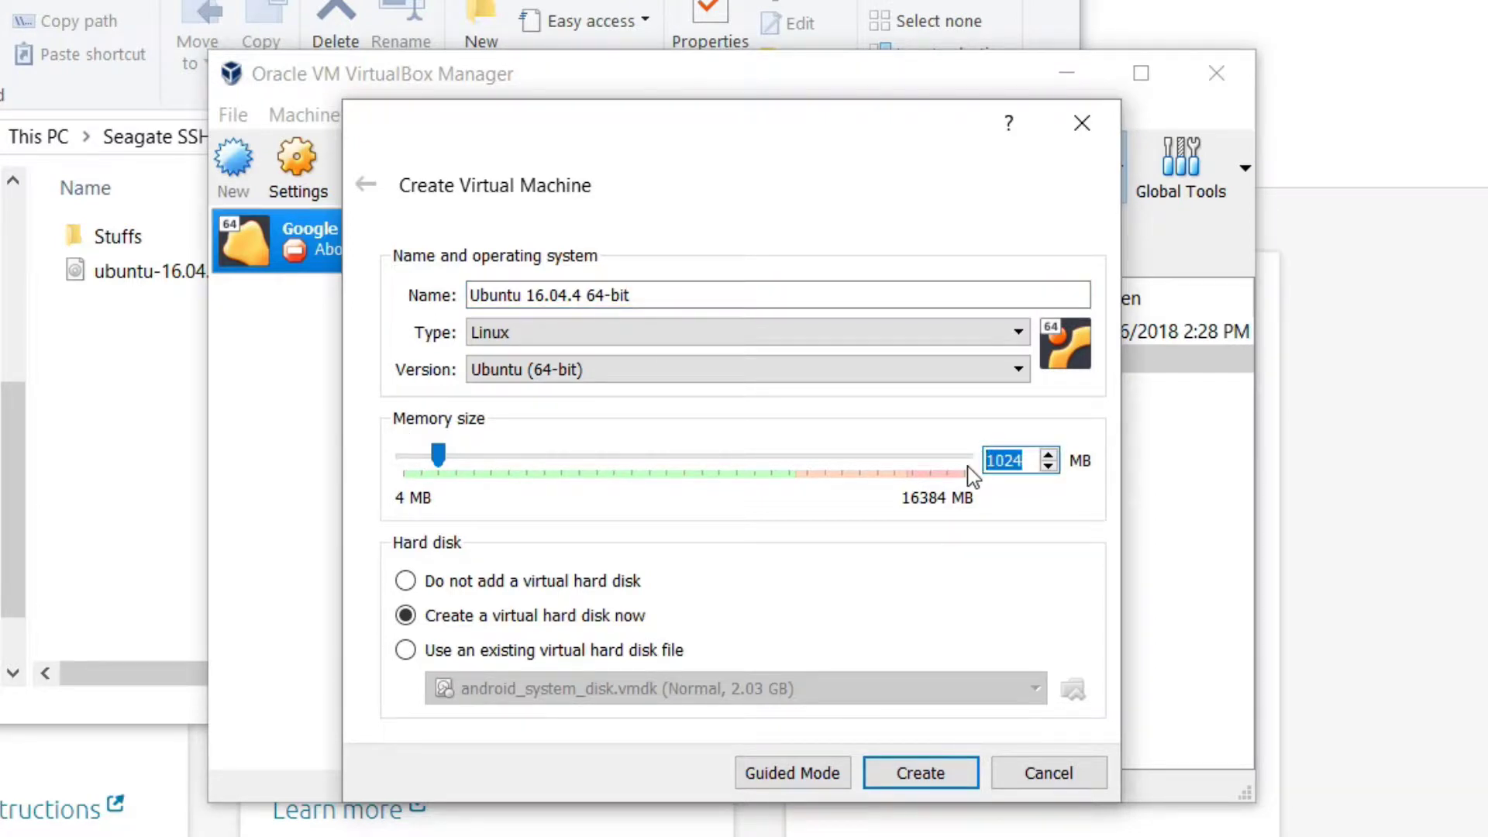
pyautogui.write('4096')
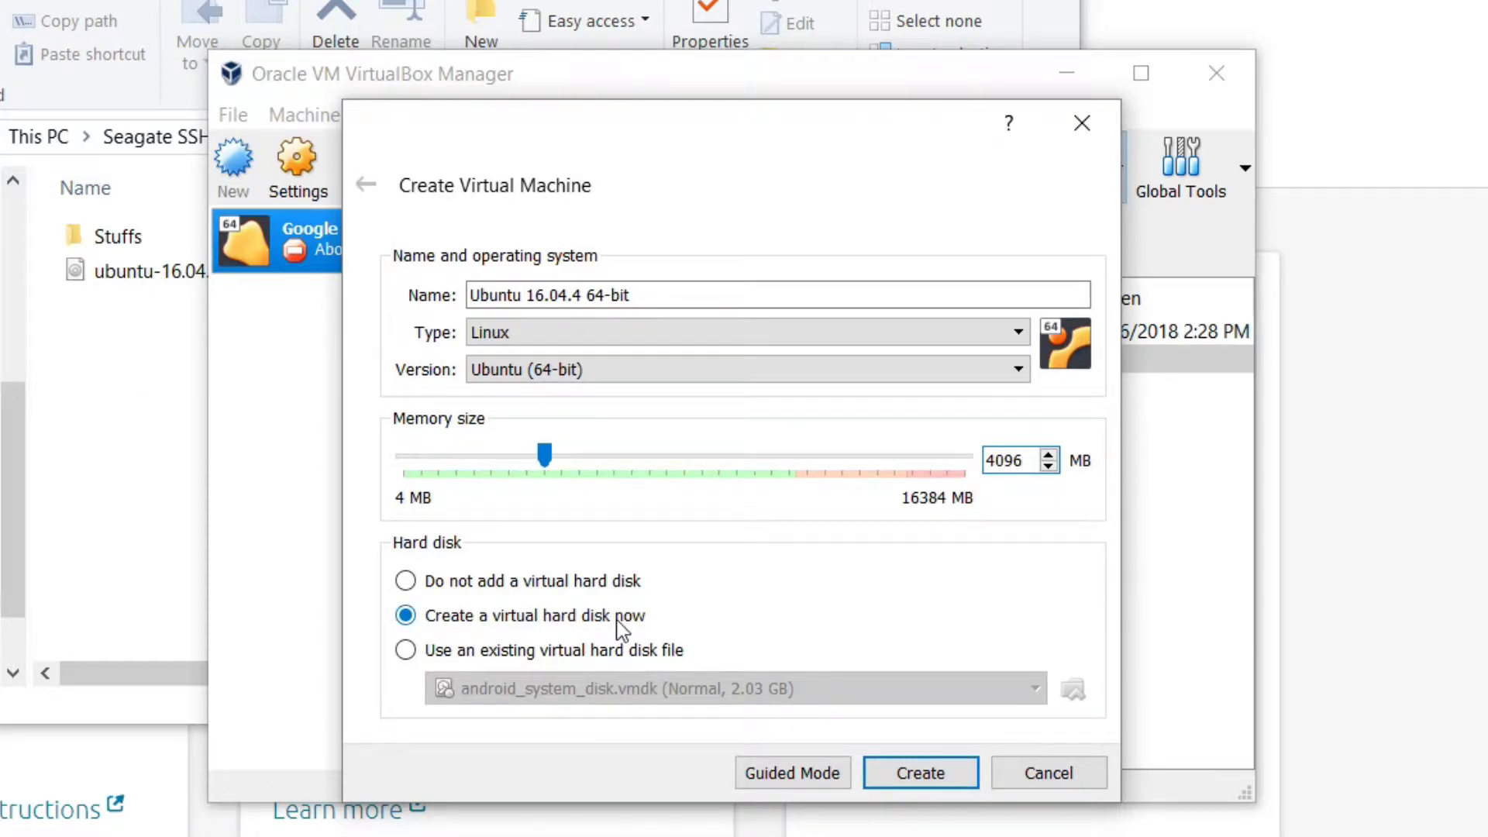
pyautogui.click(906, 771)
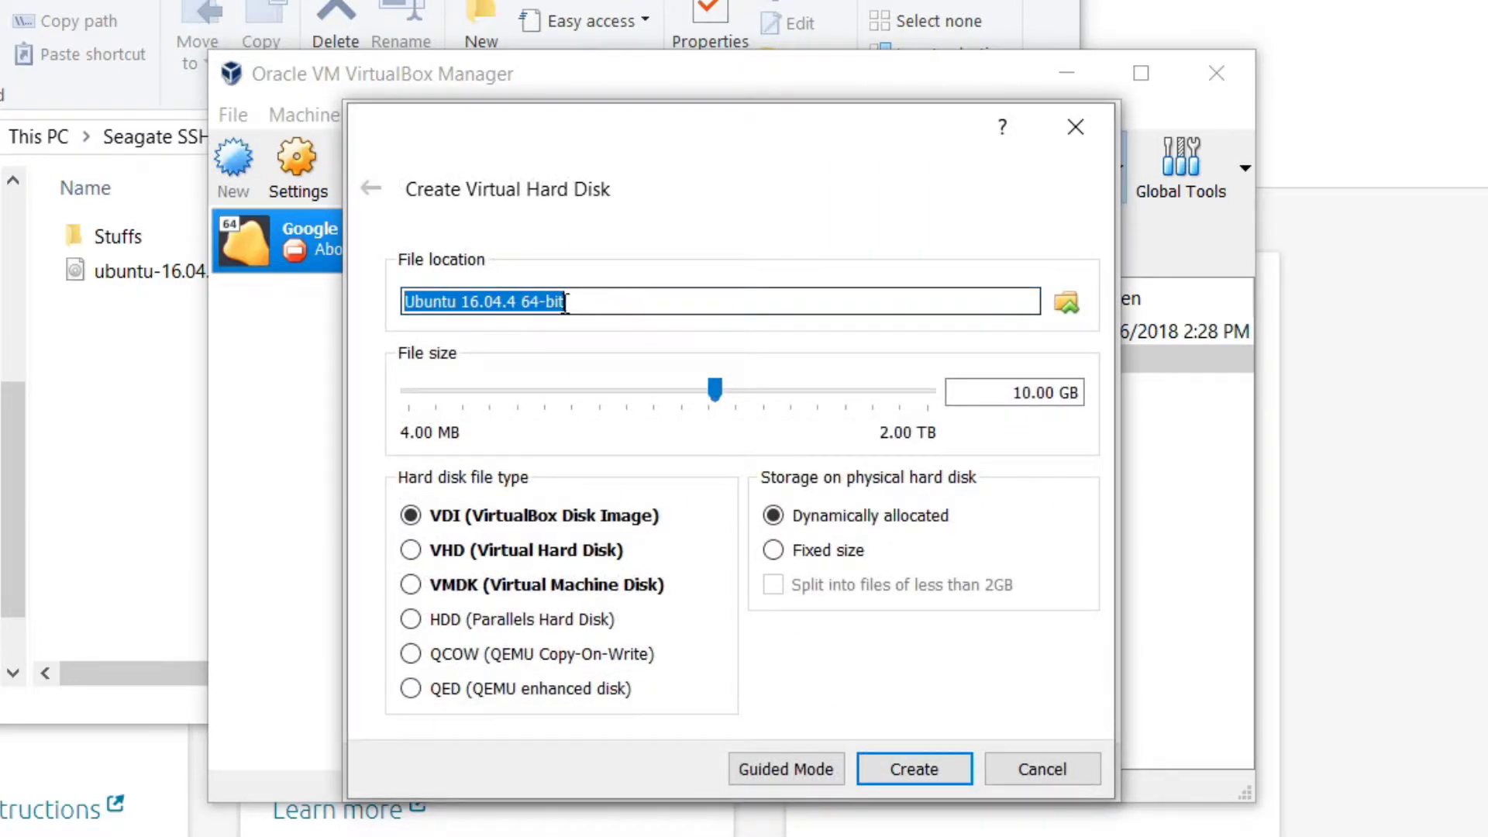
# Create the virtual hard disk as a dynamically allocated VDI with a size of 25 GB
pyautogui.click(590, 307)
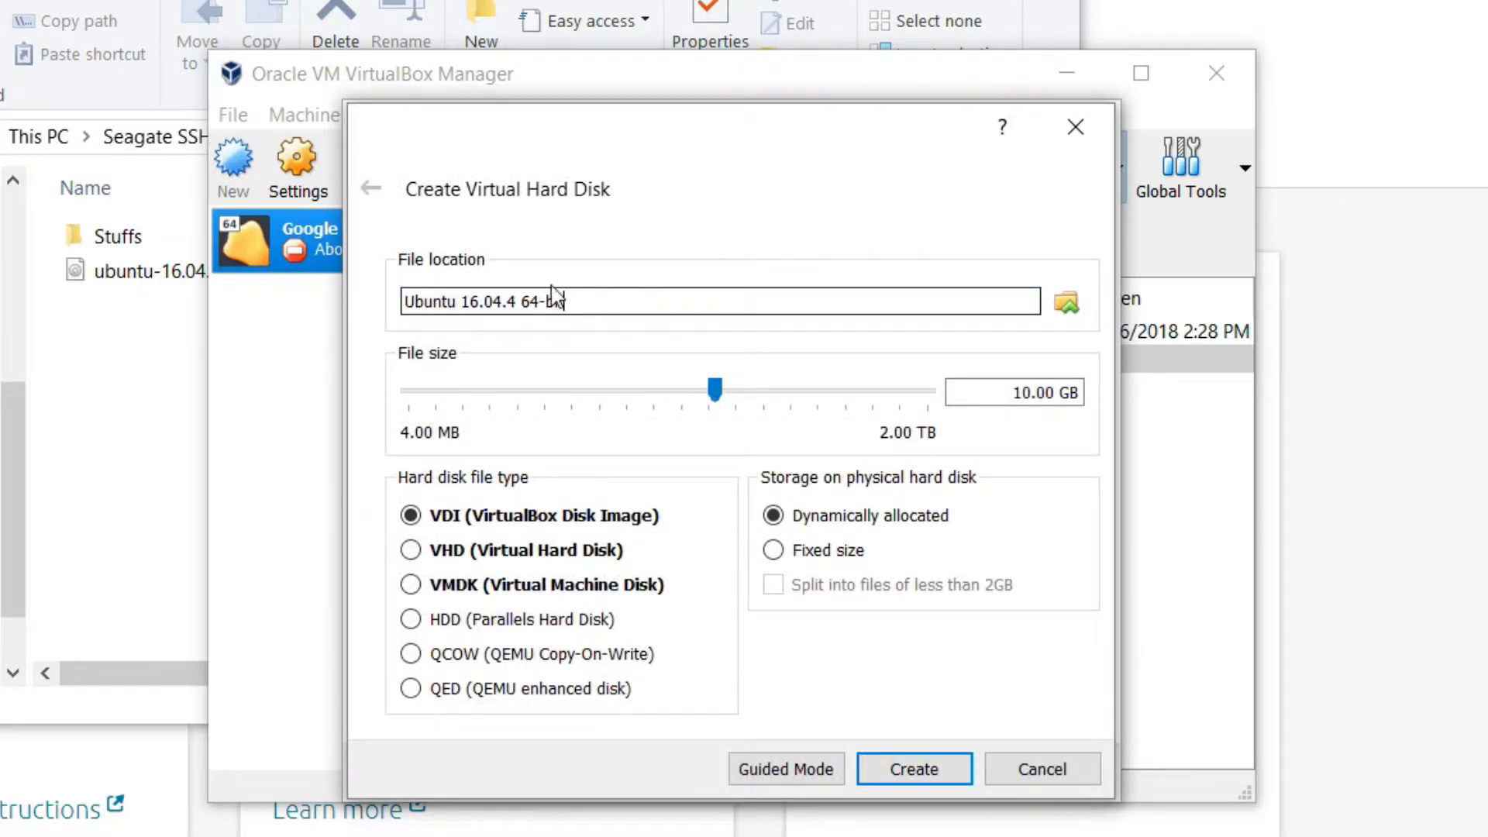
pyautogui.moveTo(1009, 394); pyautogui.dragTo(1034, 399)
pyautogui.write('25')
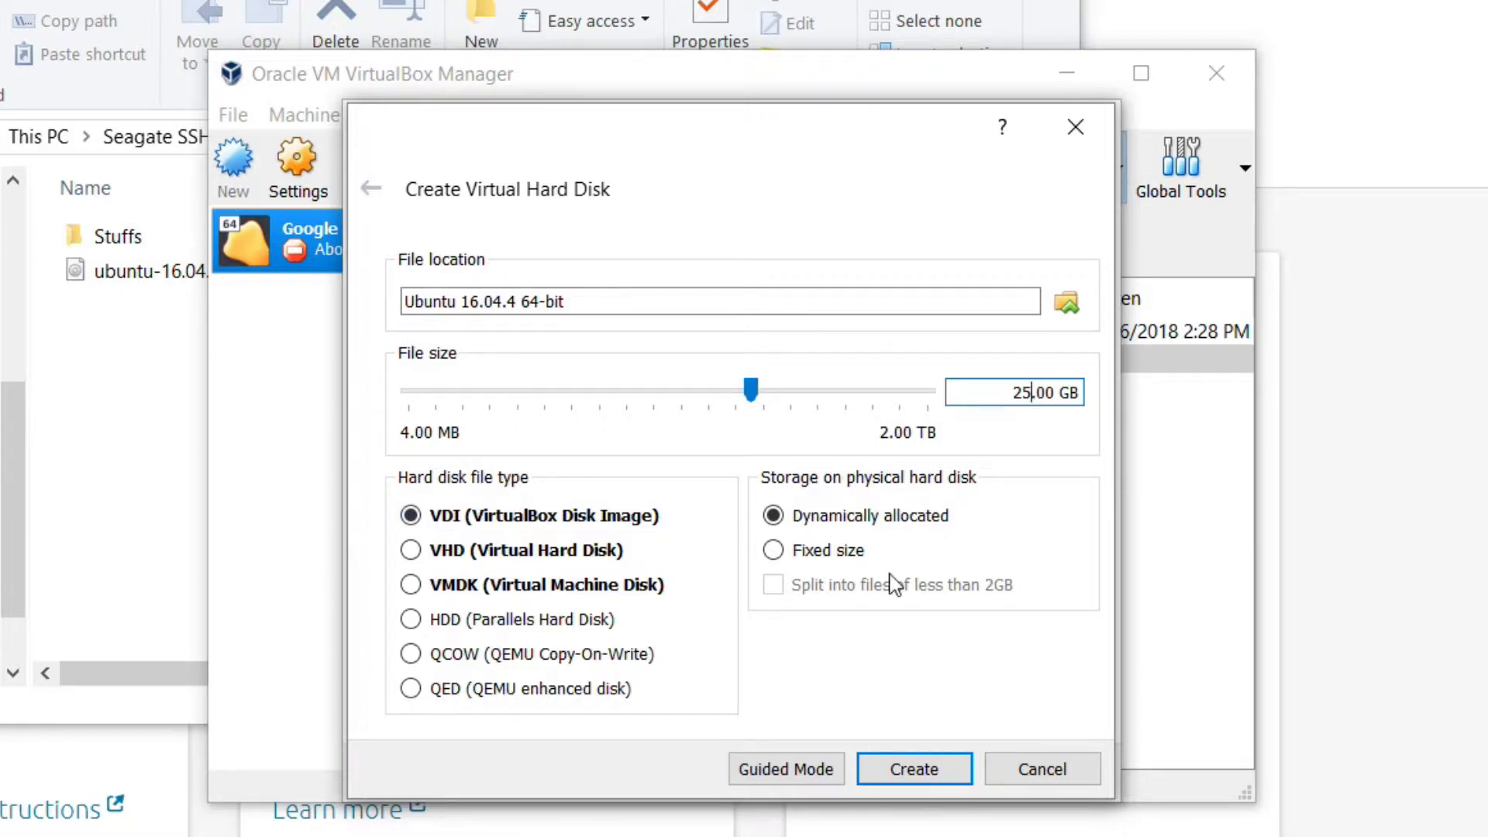
pyautogui.click(927, 769)
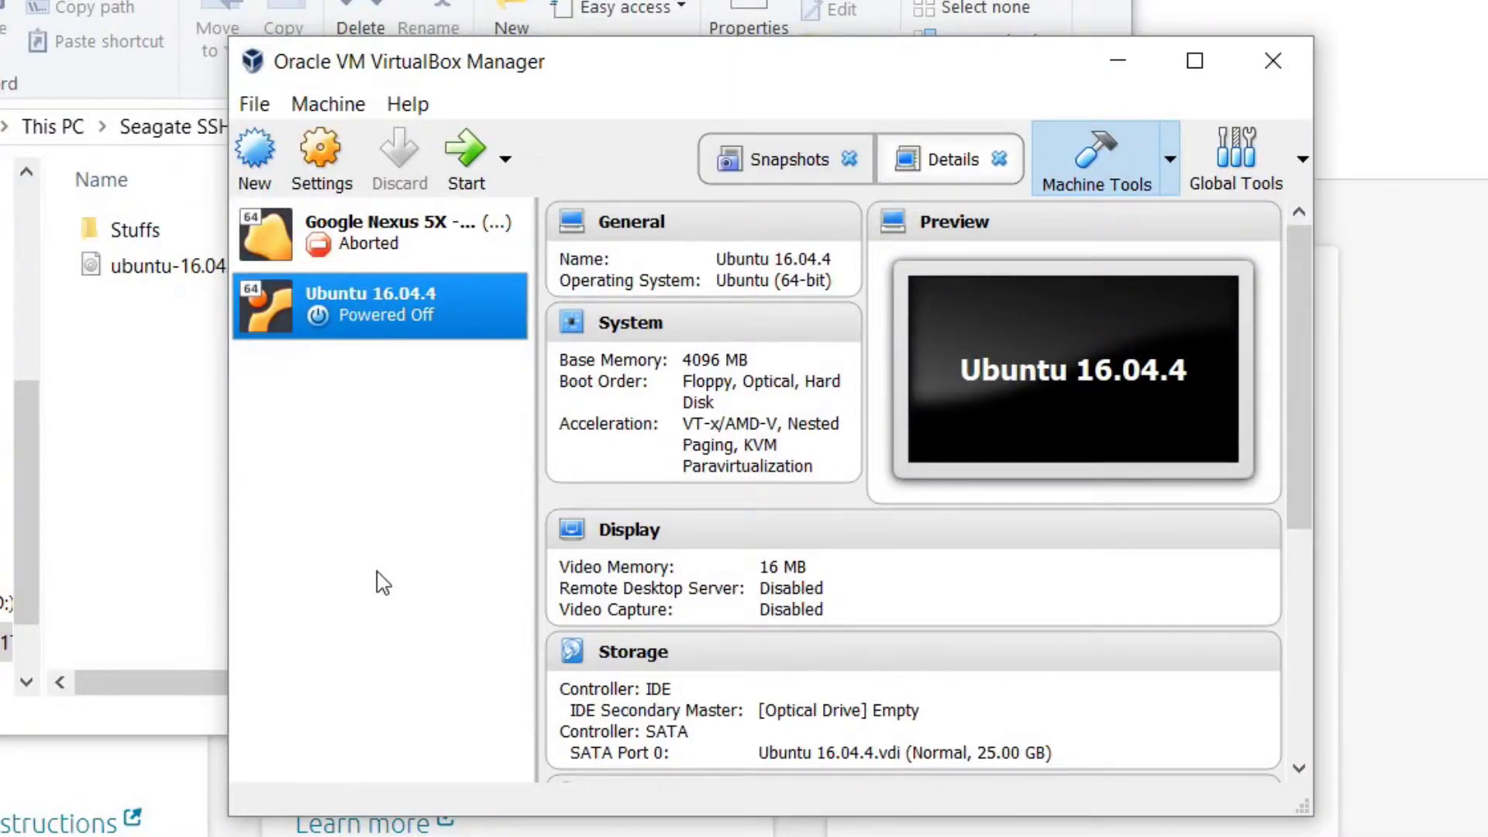
# In the Ubuntu virtual machine's system settings, set the number of processors to 4
pyautogui.click(338, 182)
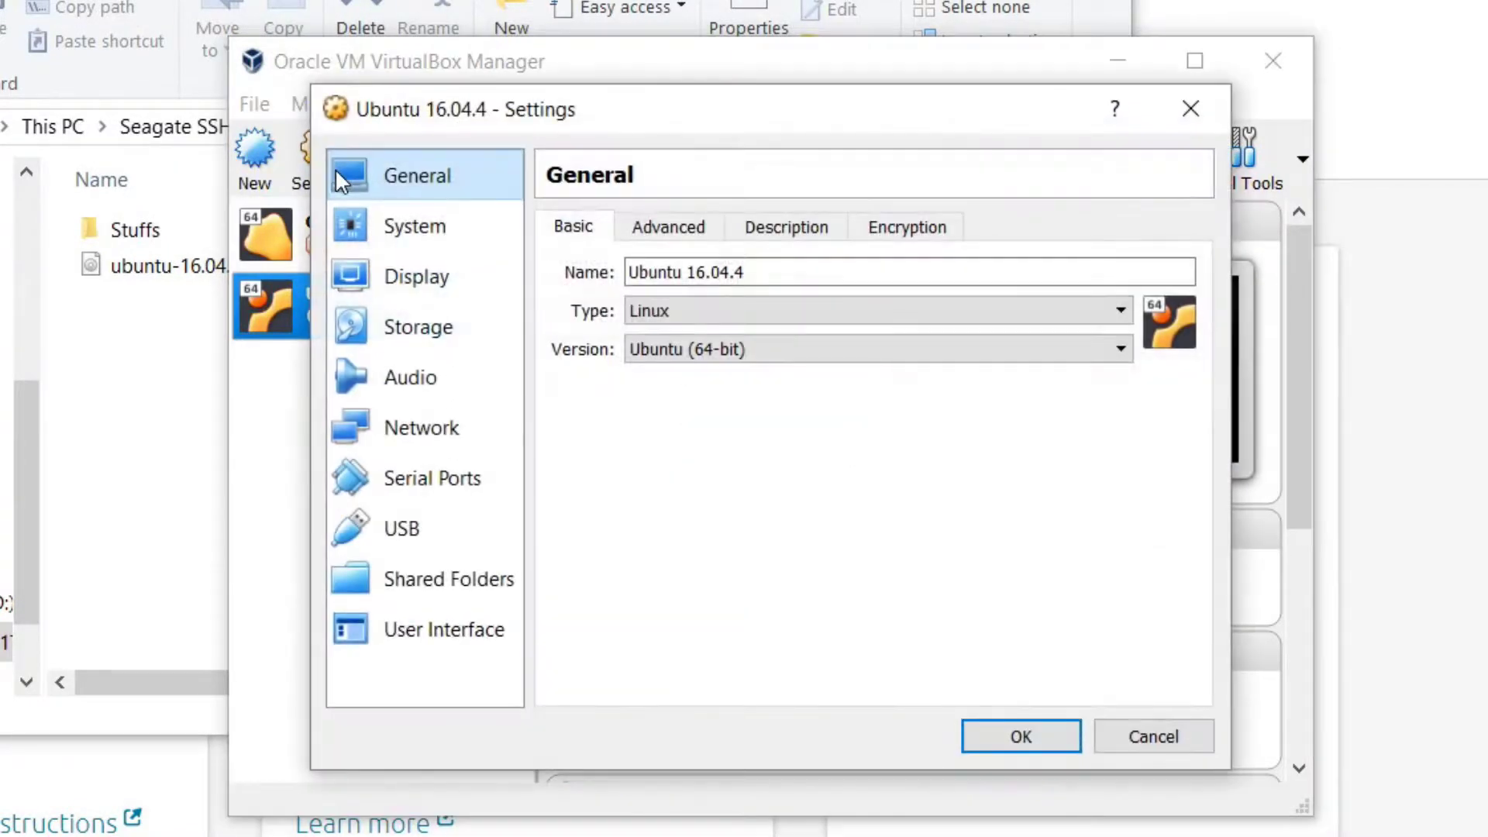
pyautogui.click(444, 234)
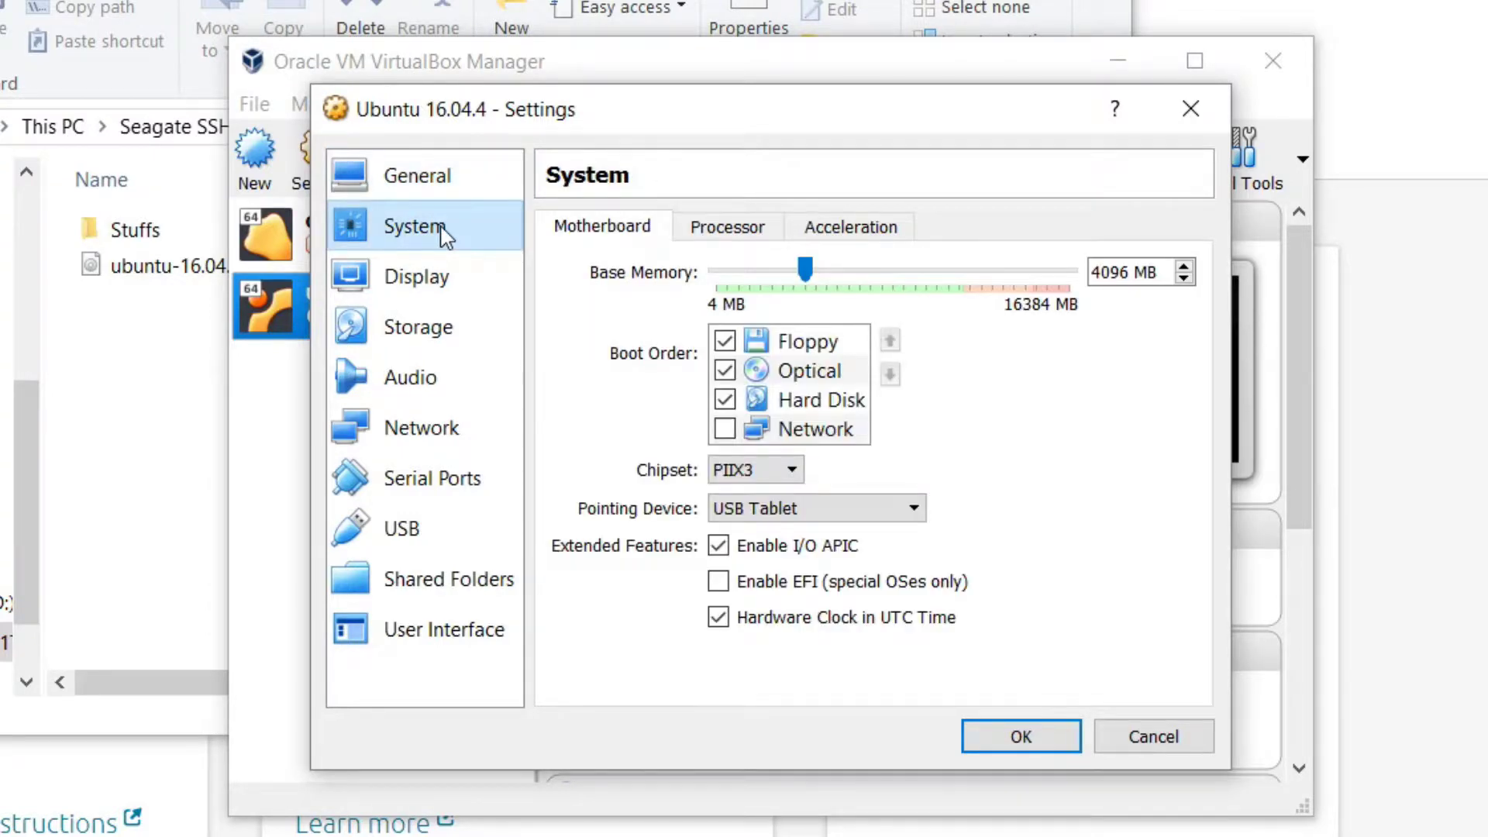
pyautogui.click(751, 231)
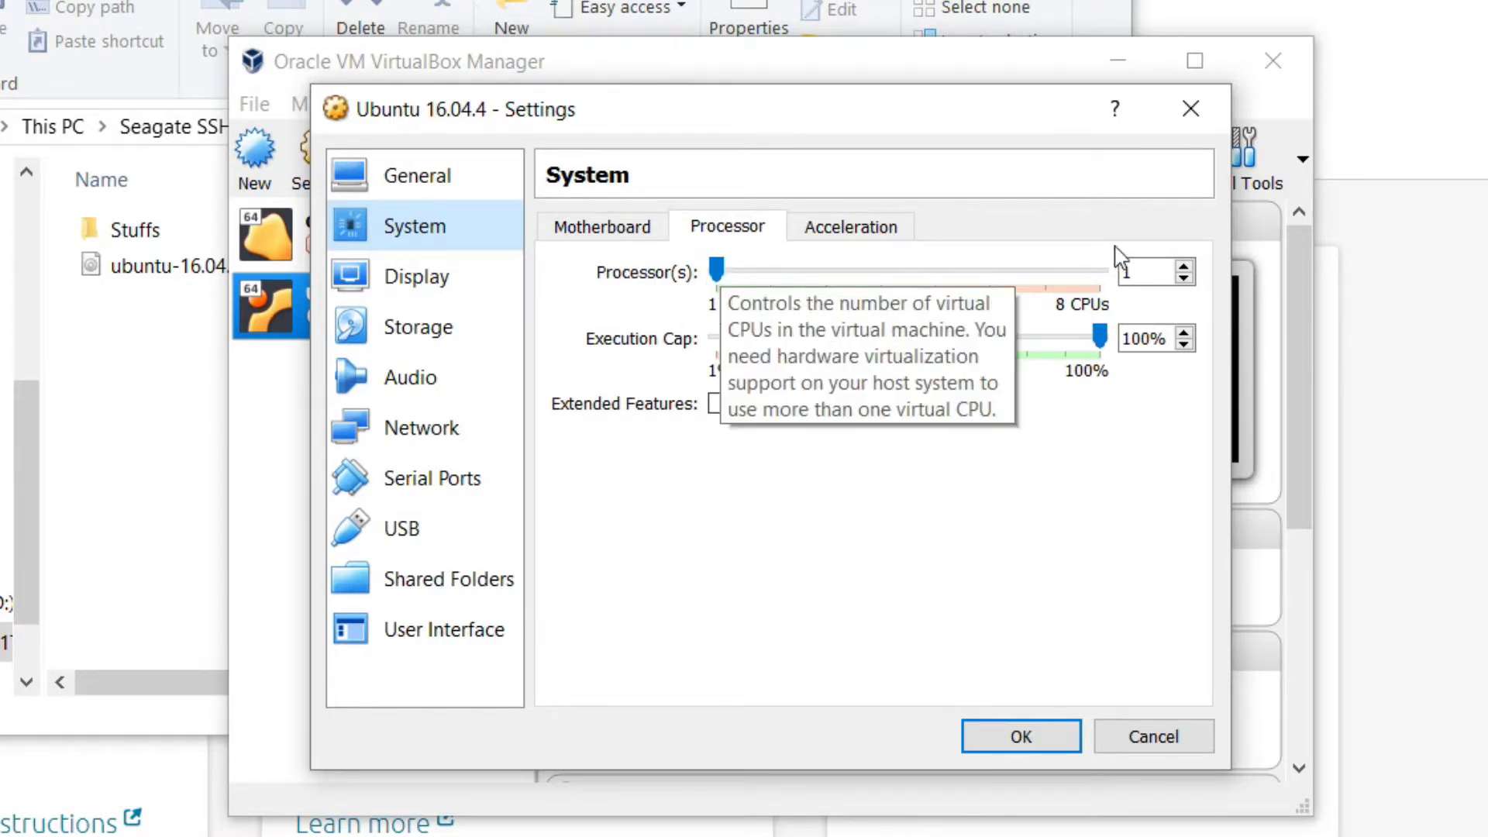
pyautogui.click(1183, 268)
pyautogui.click(1183, 268)
pyautogui.click(1183, 268)
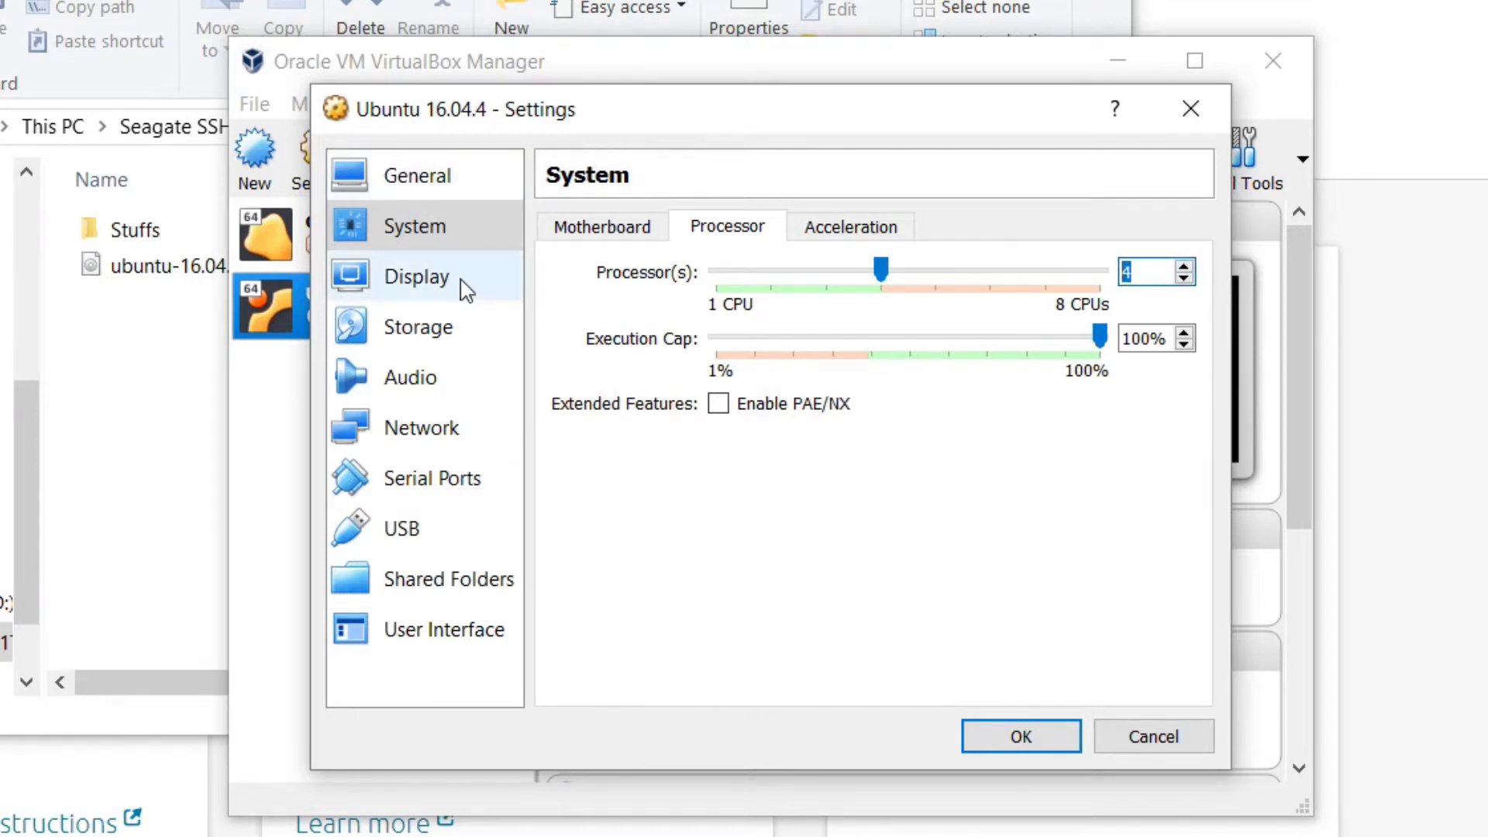
# Set the virtual machine's video memory to 128 MB and enable 3D acceleration
pyautogui.click(440, 290)
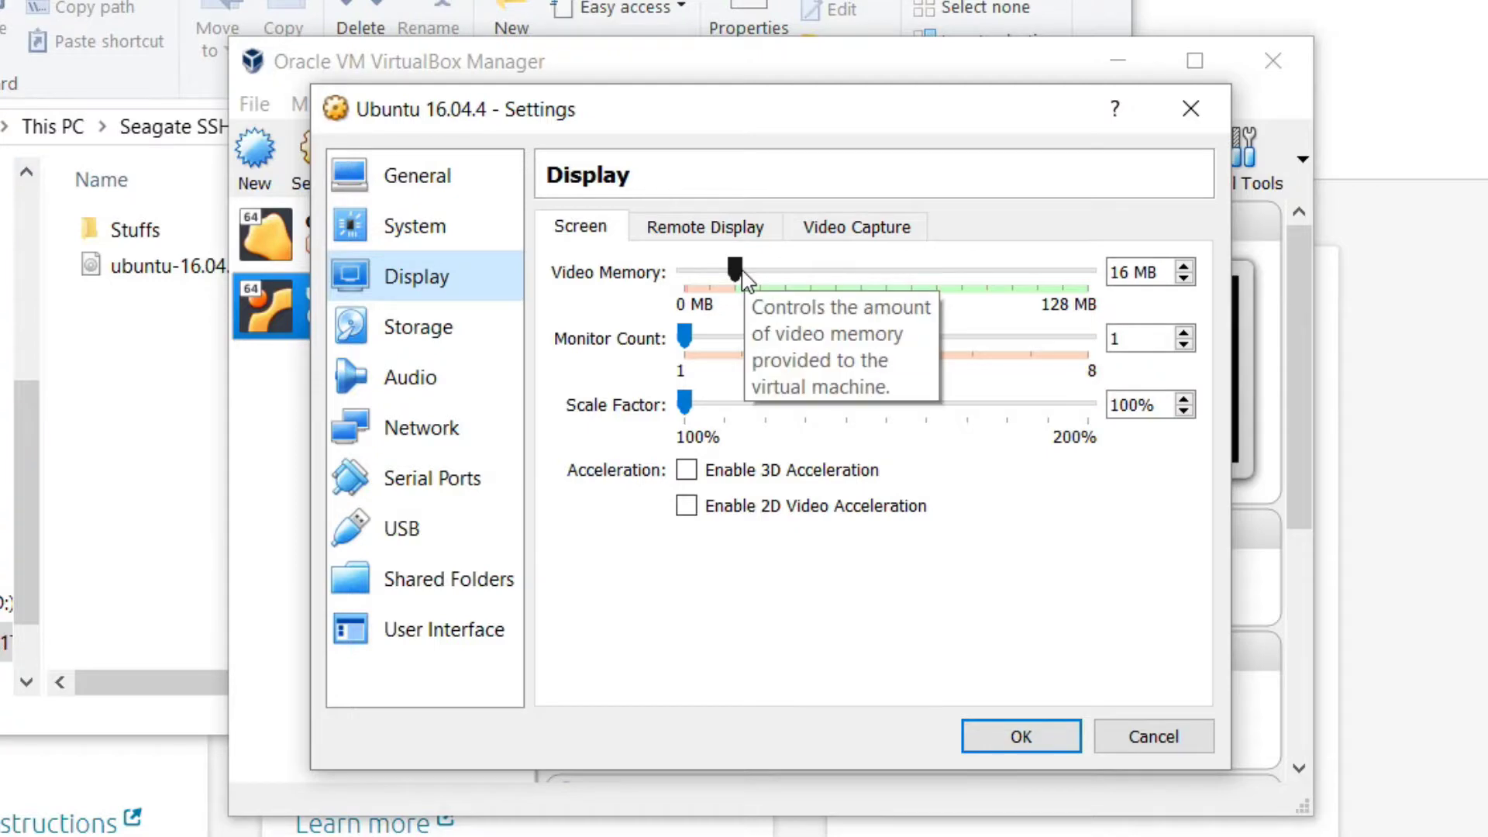
pyautogui.moveTo(742, 271); pyautogui.dragTo(1088, 272)
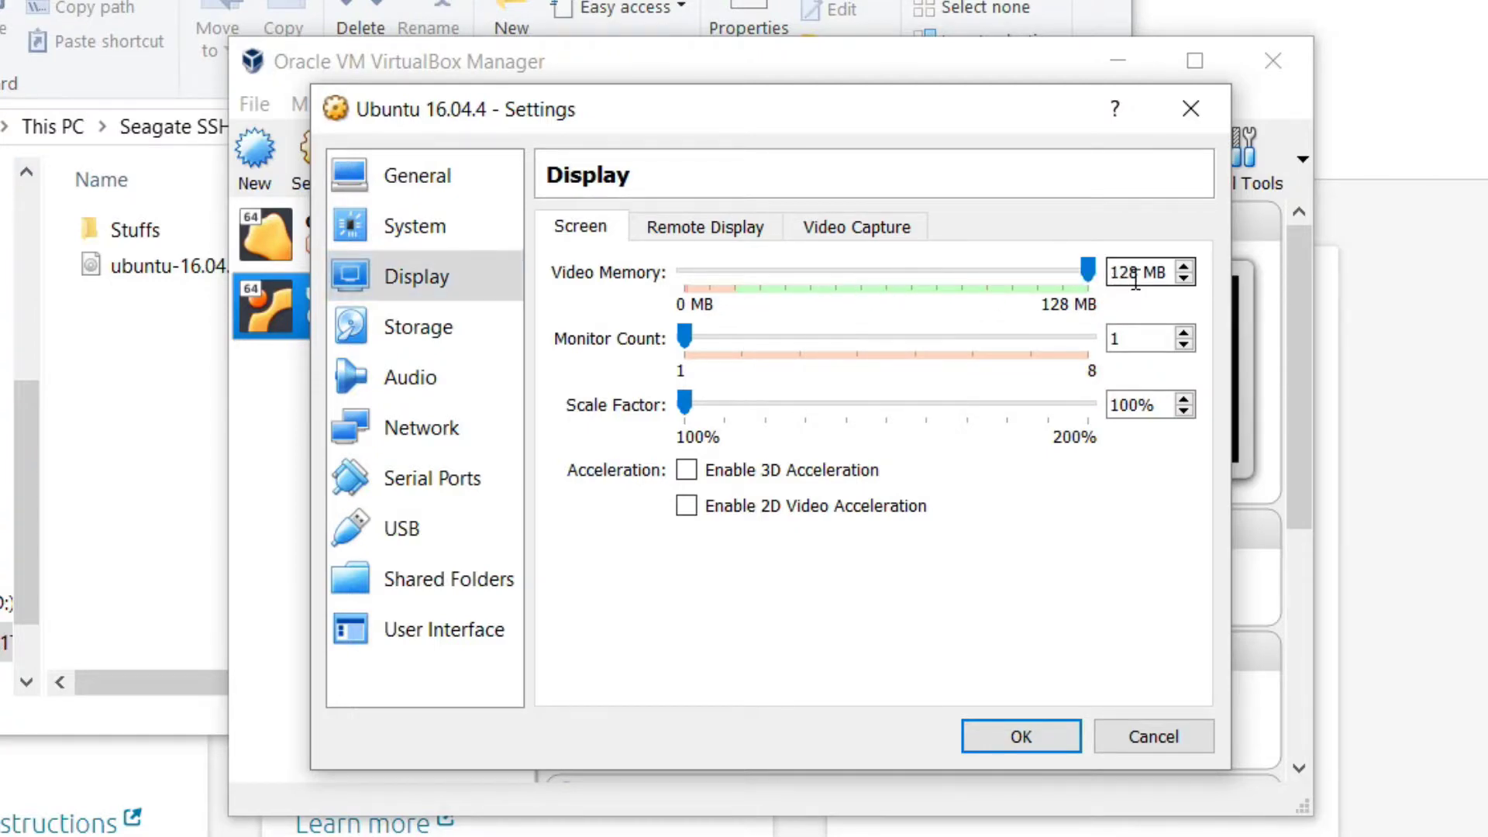
pyautogui.click(688, 474)
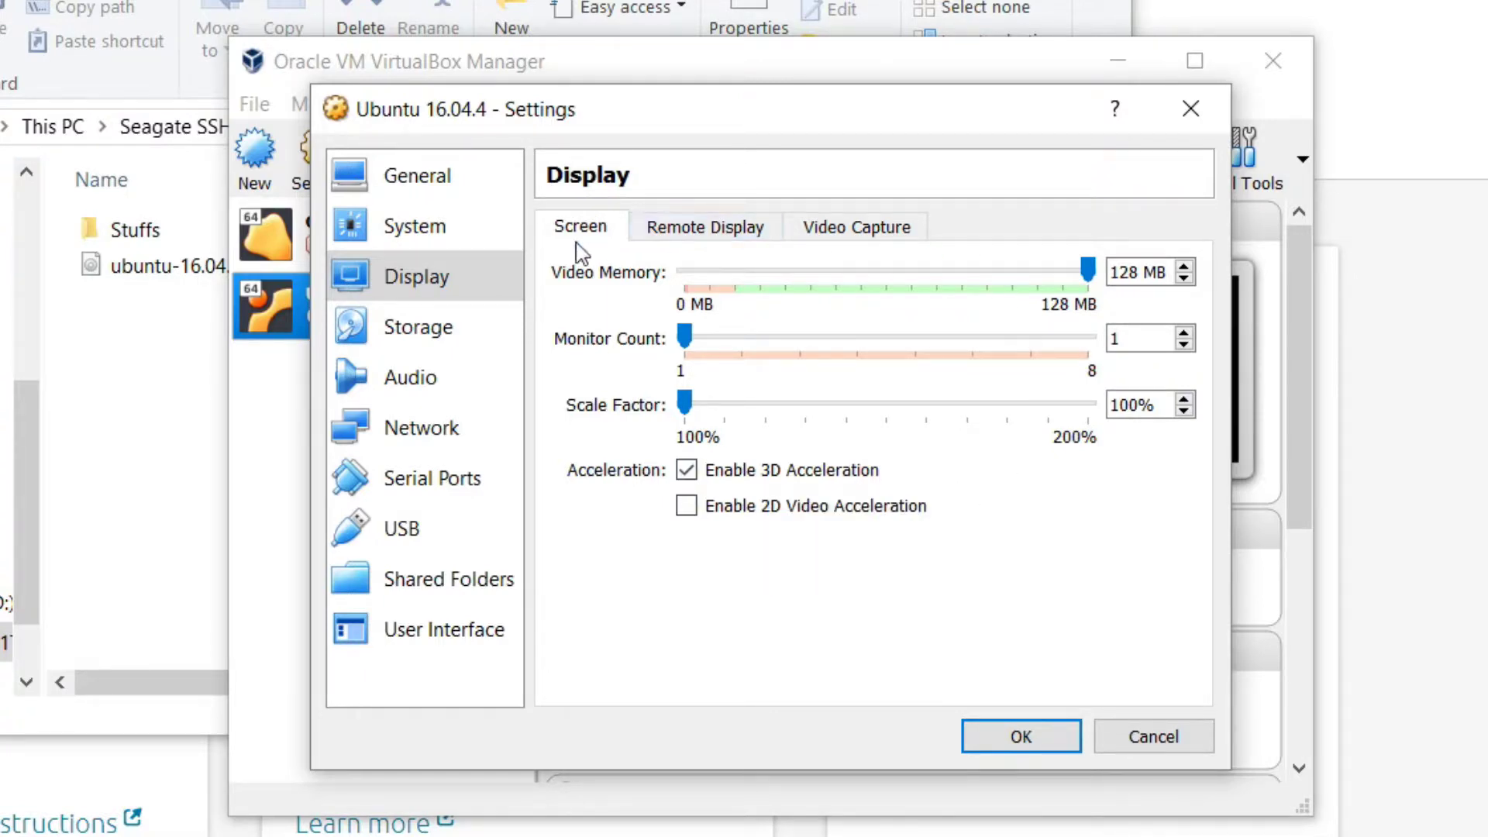
# Review the virtual machine's video capture and network adapter options, and save the settings
pyautogui.click(910, 229)
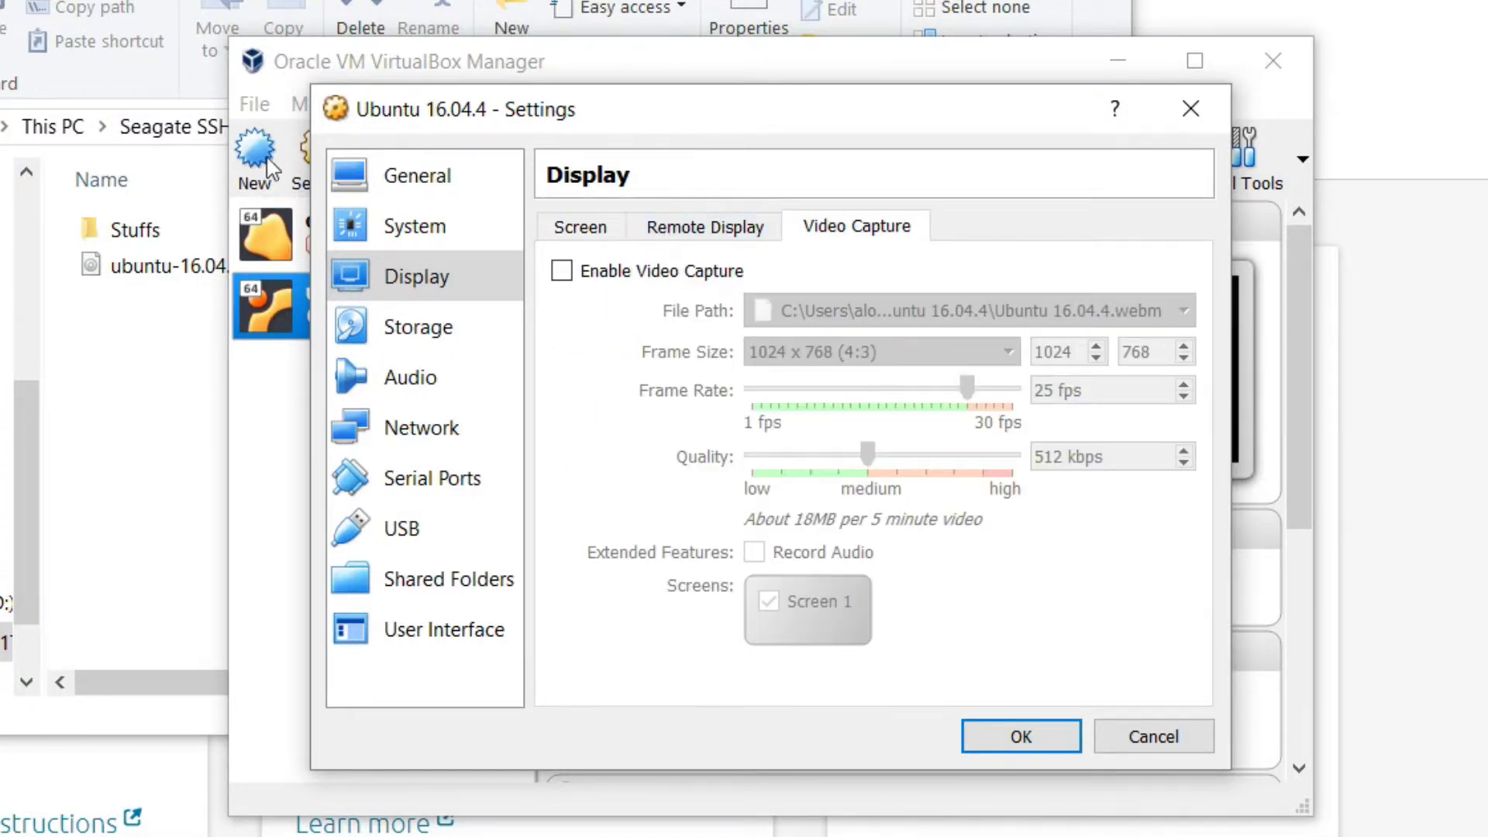
pyautogui.click(403, 436)
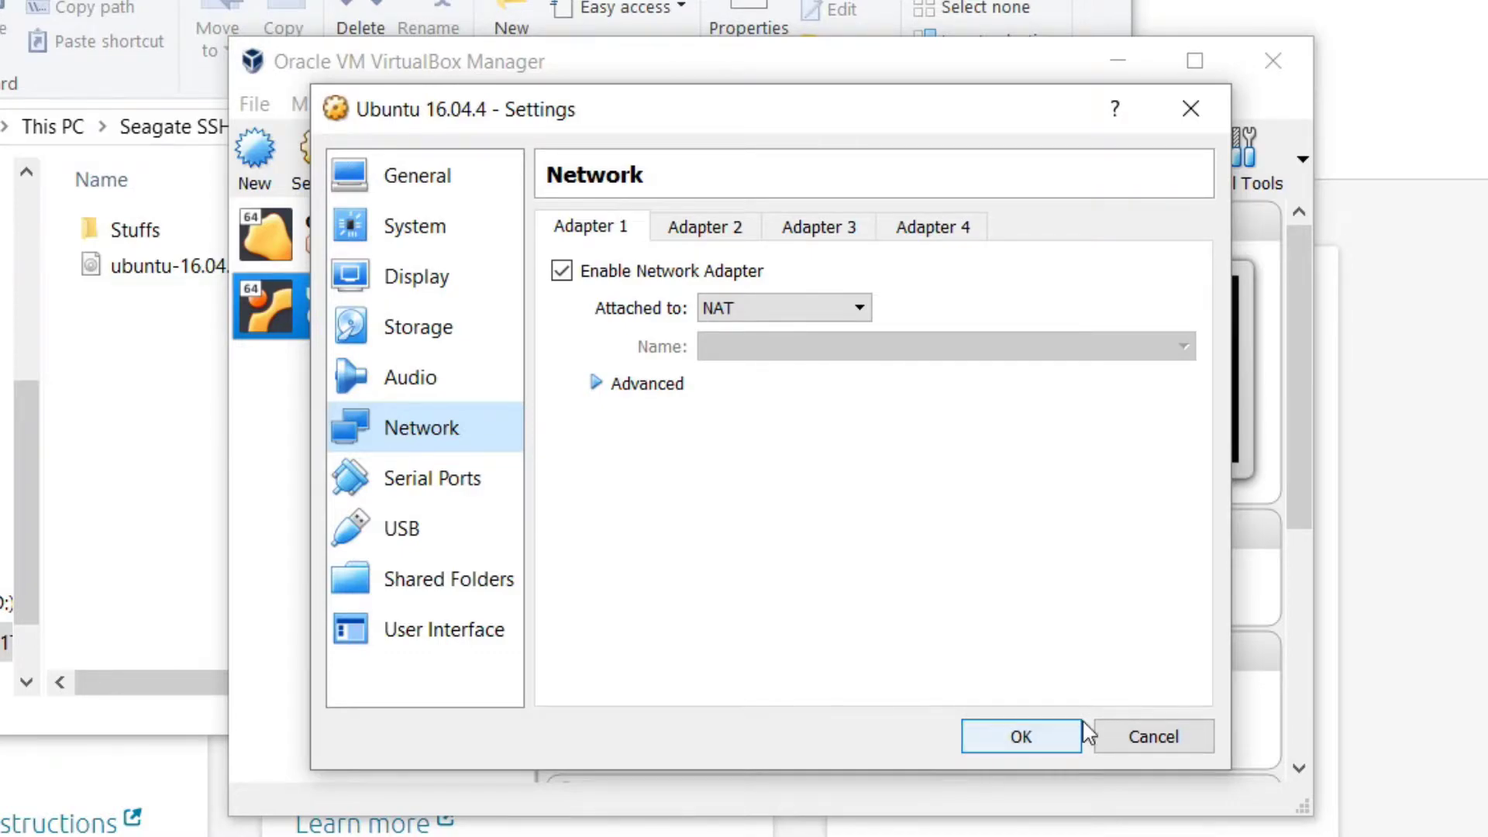
pyautogui.click(1076, 737)
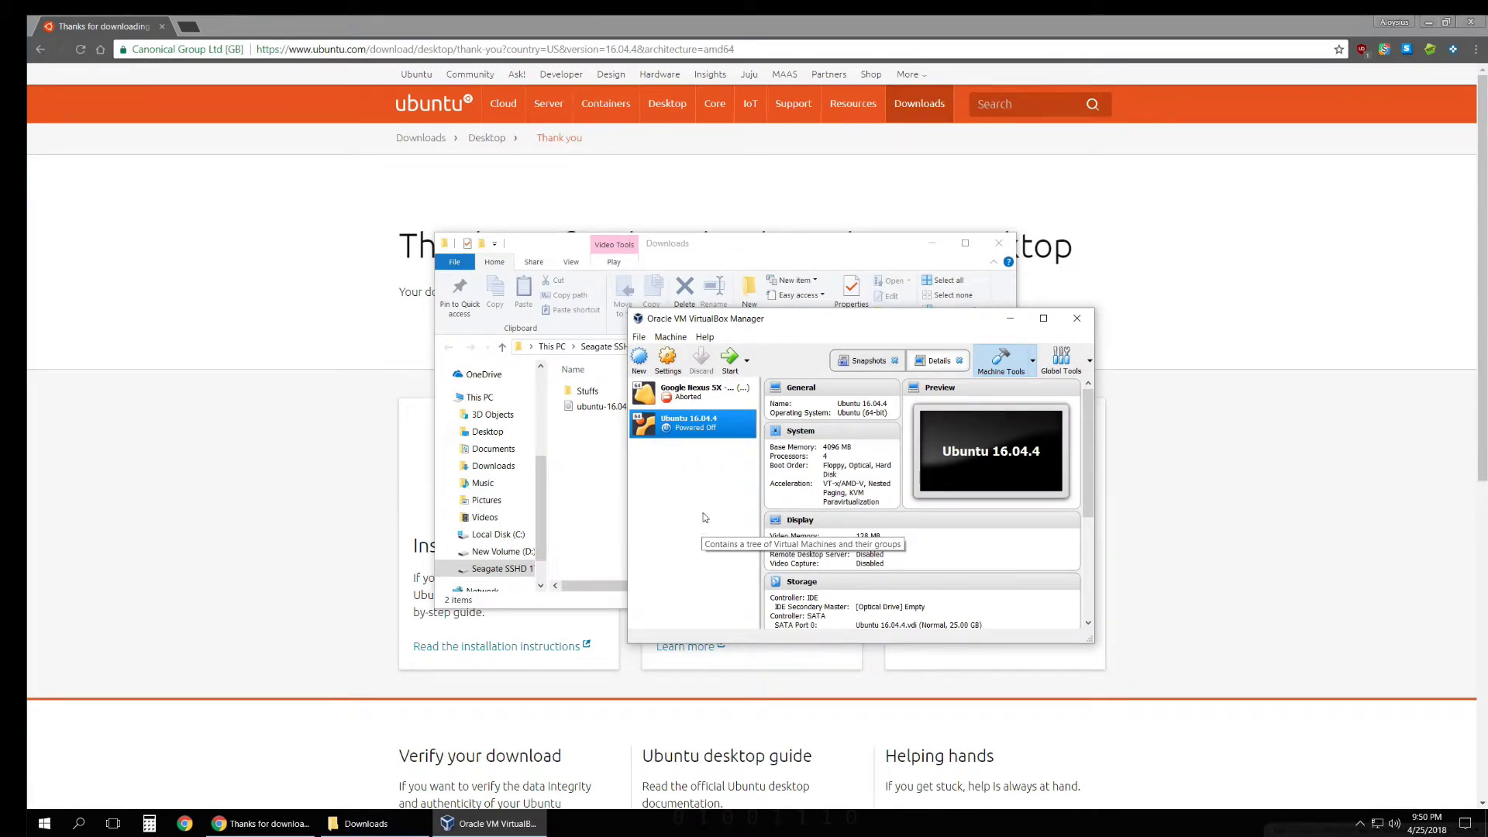
# Start the Ubuntu virtual machine with ubuntu-16.04.4-desktop-amd64 from the Downloads folder as the start-up disk
pyautogui.click(728, 357)
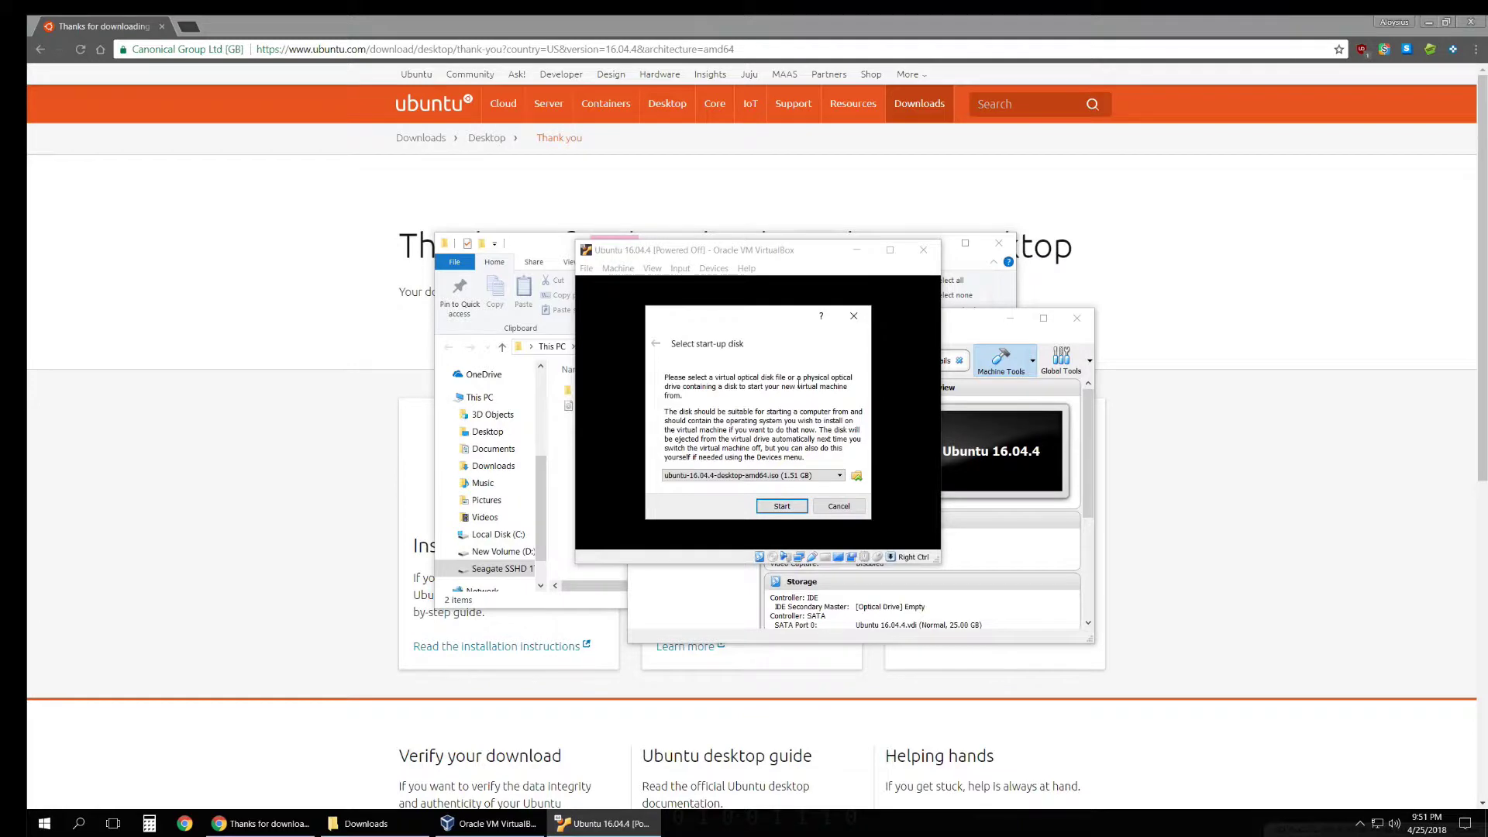
pyautogui.click(857, 477)
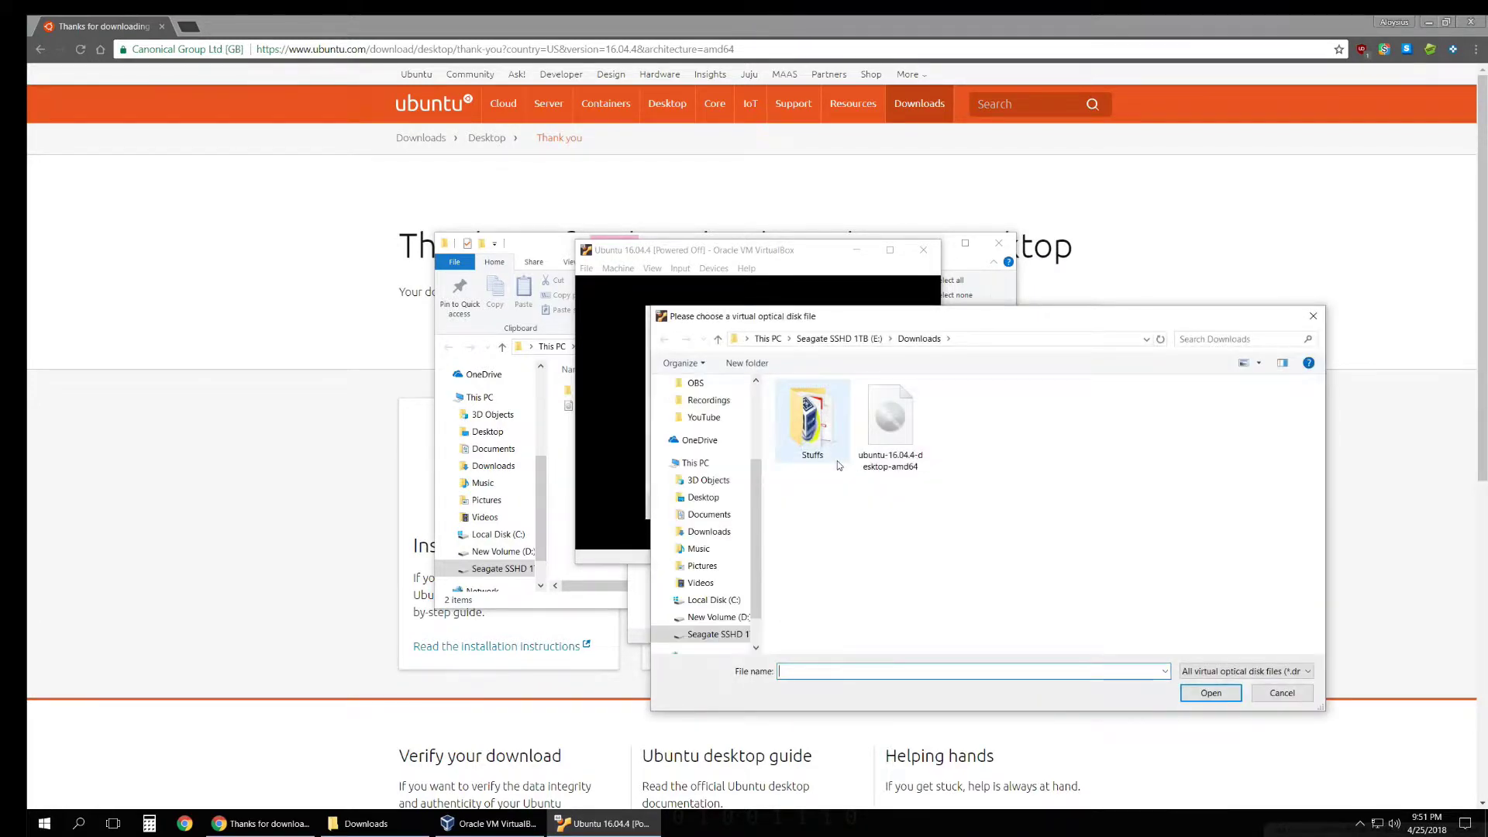
pyautogui.click(920, 412)
pyautogui.click(1210, 693)
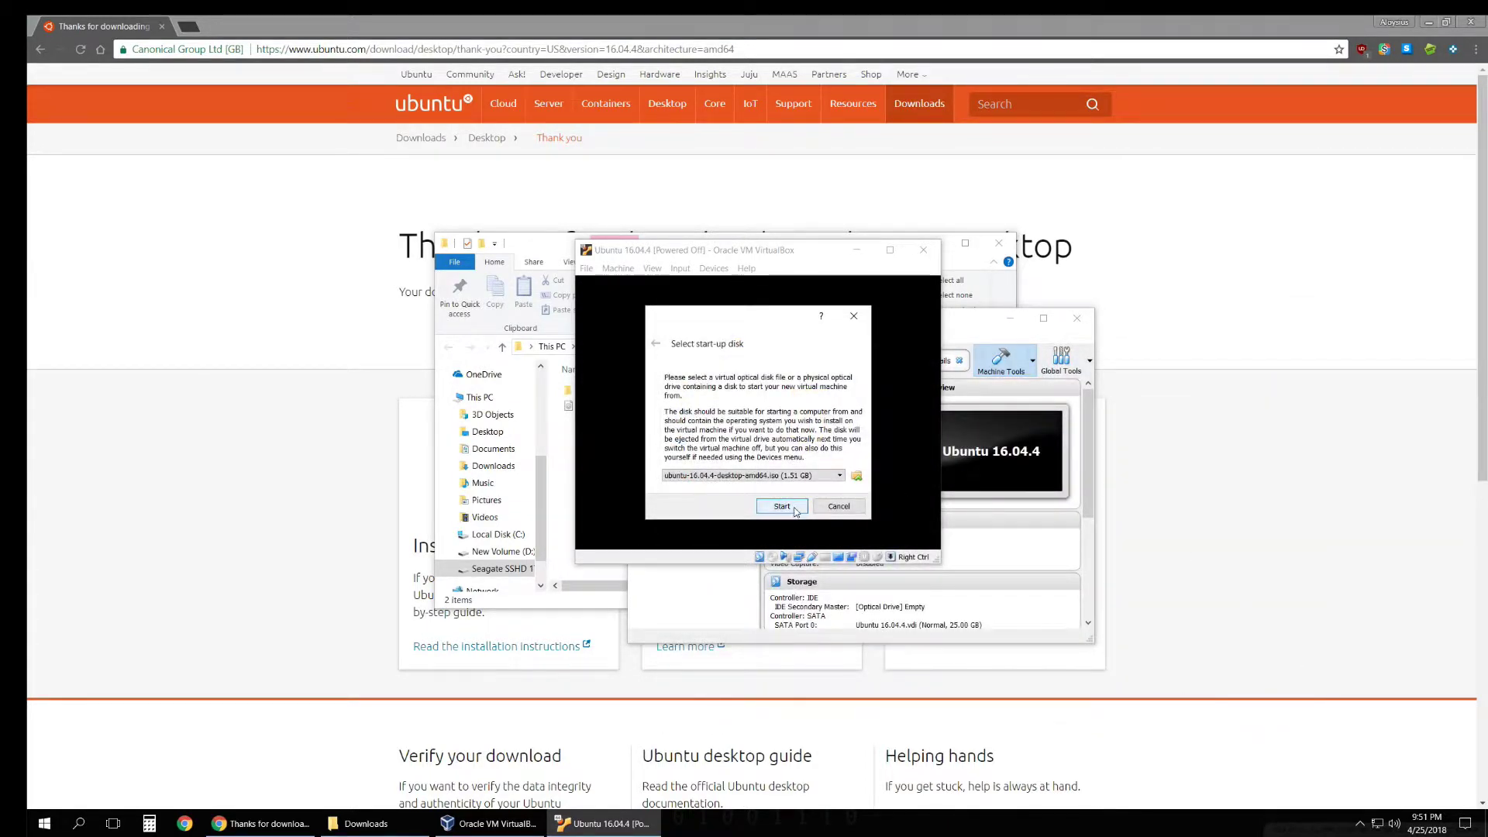
pyautogui.click(795, 510)
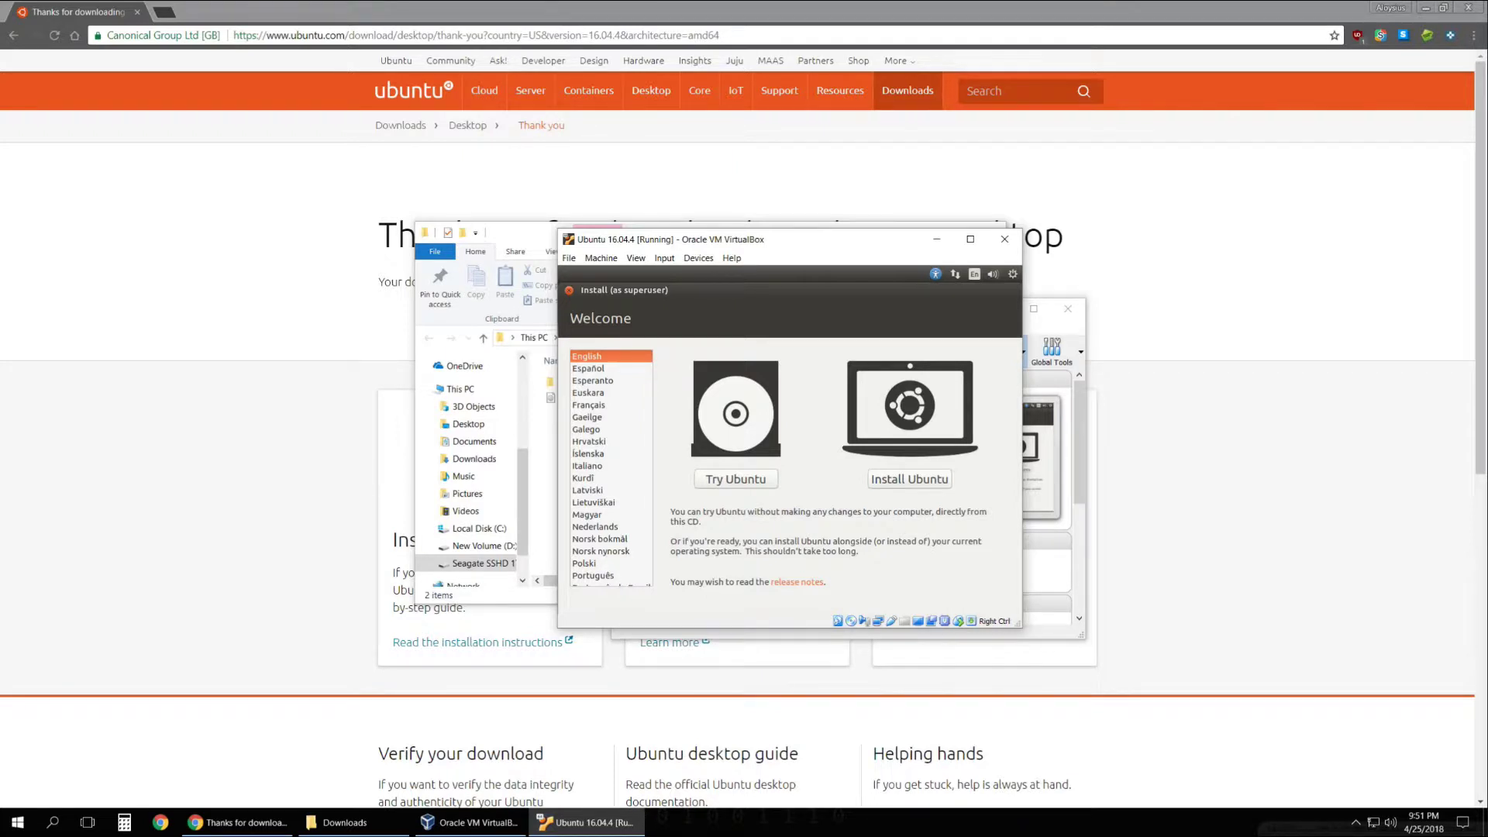
# Maximize the virtual machine window and begin installing Ubuntu from the Welcome screen
pyautogui.click(983, 247)
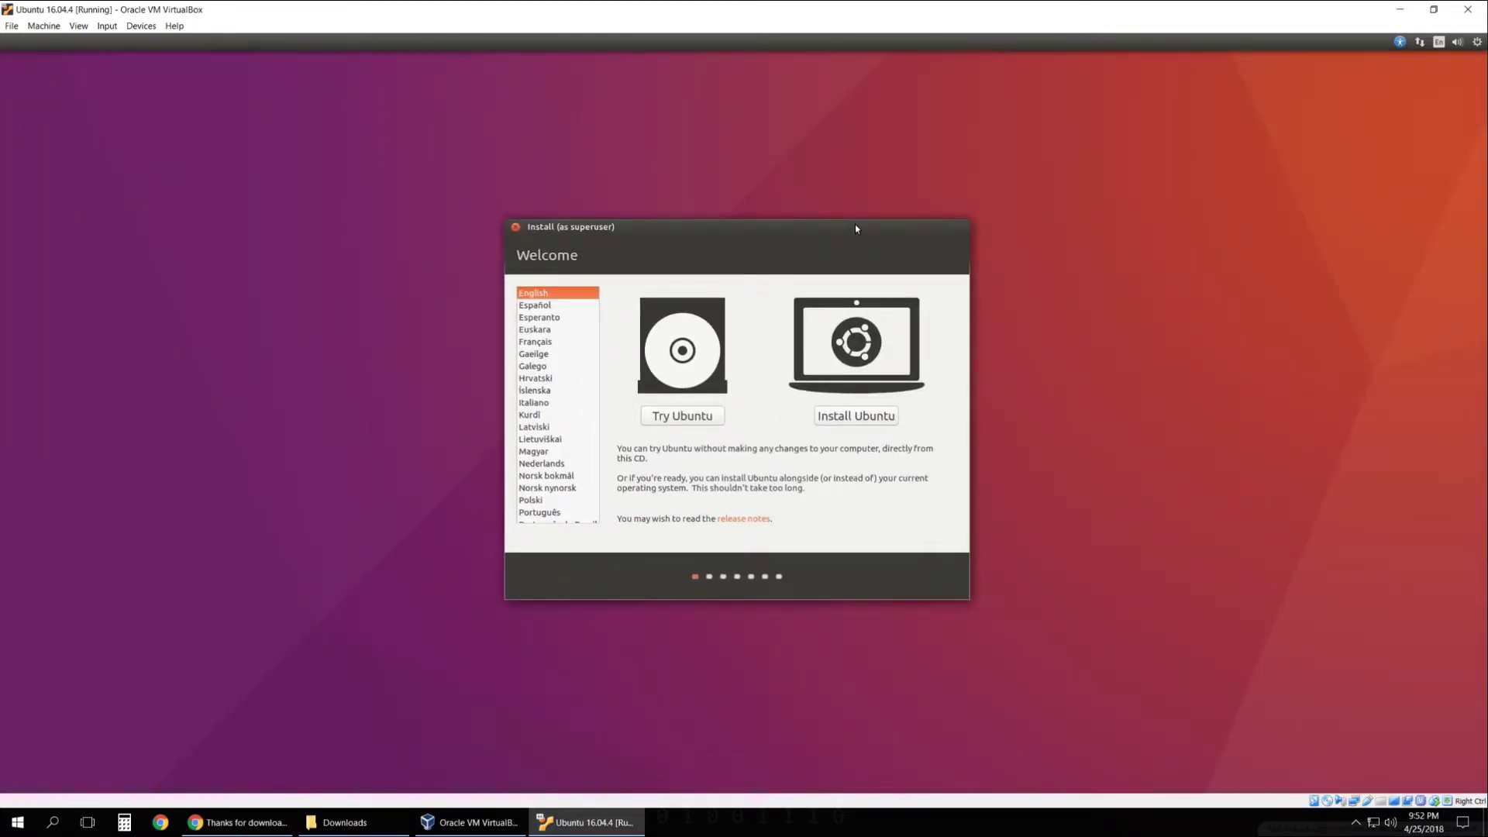
pyautogui.click(889, 416)
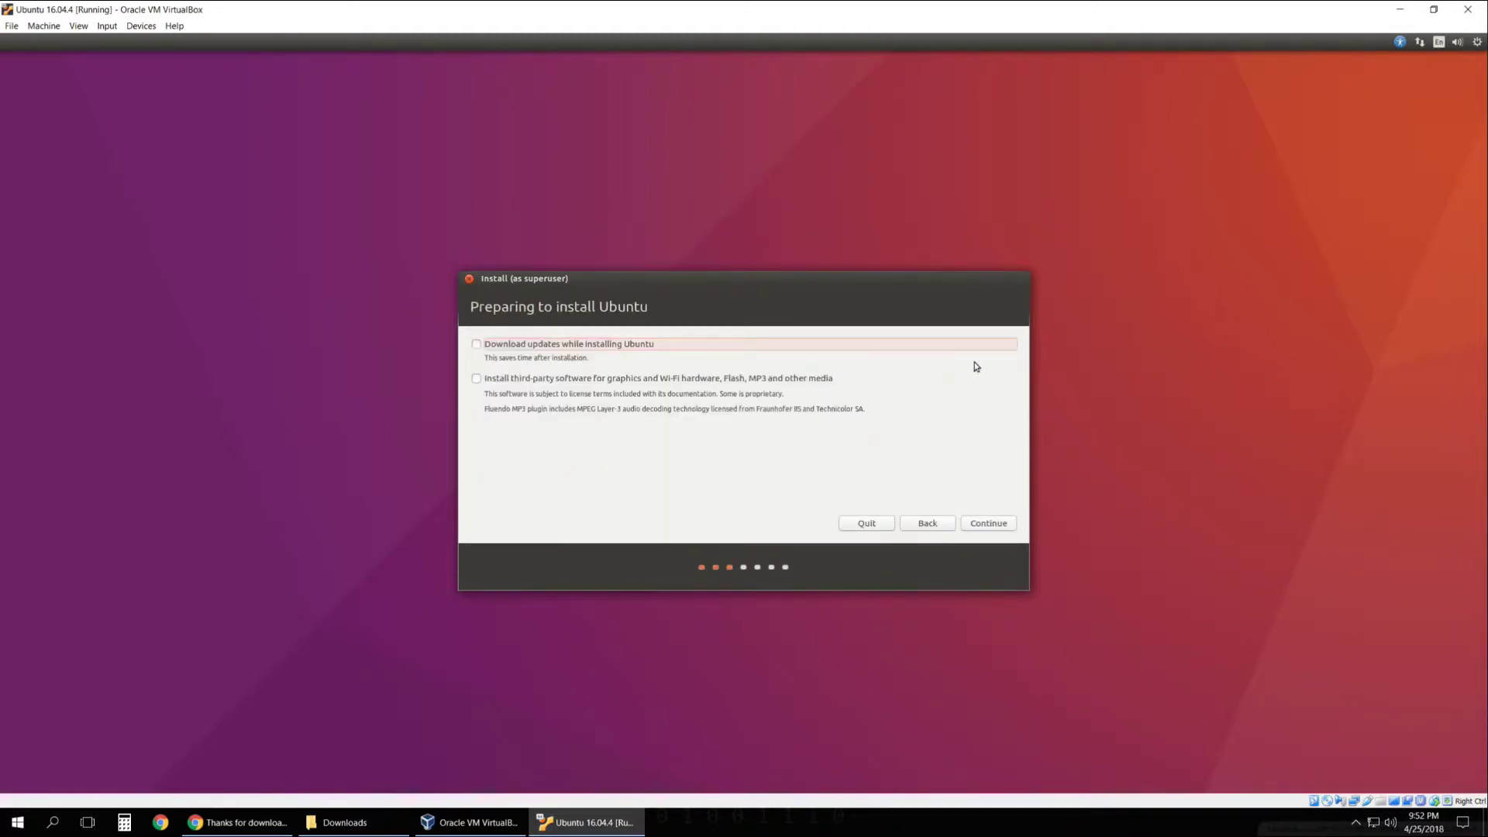
pyautogui.moveTo(880, 282); pyautogui.dragTo(894, 281)
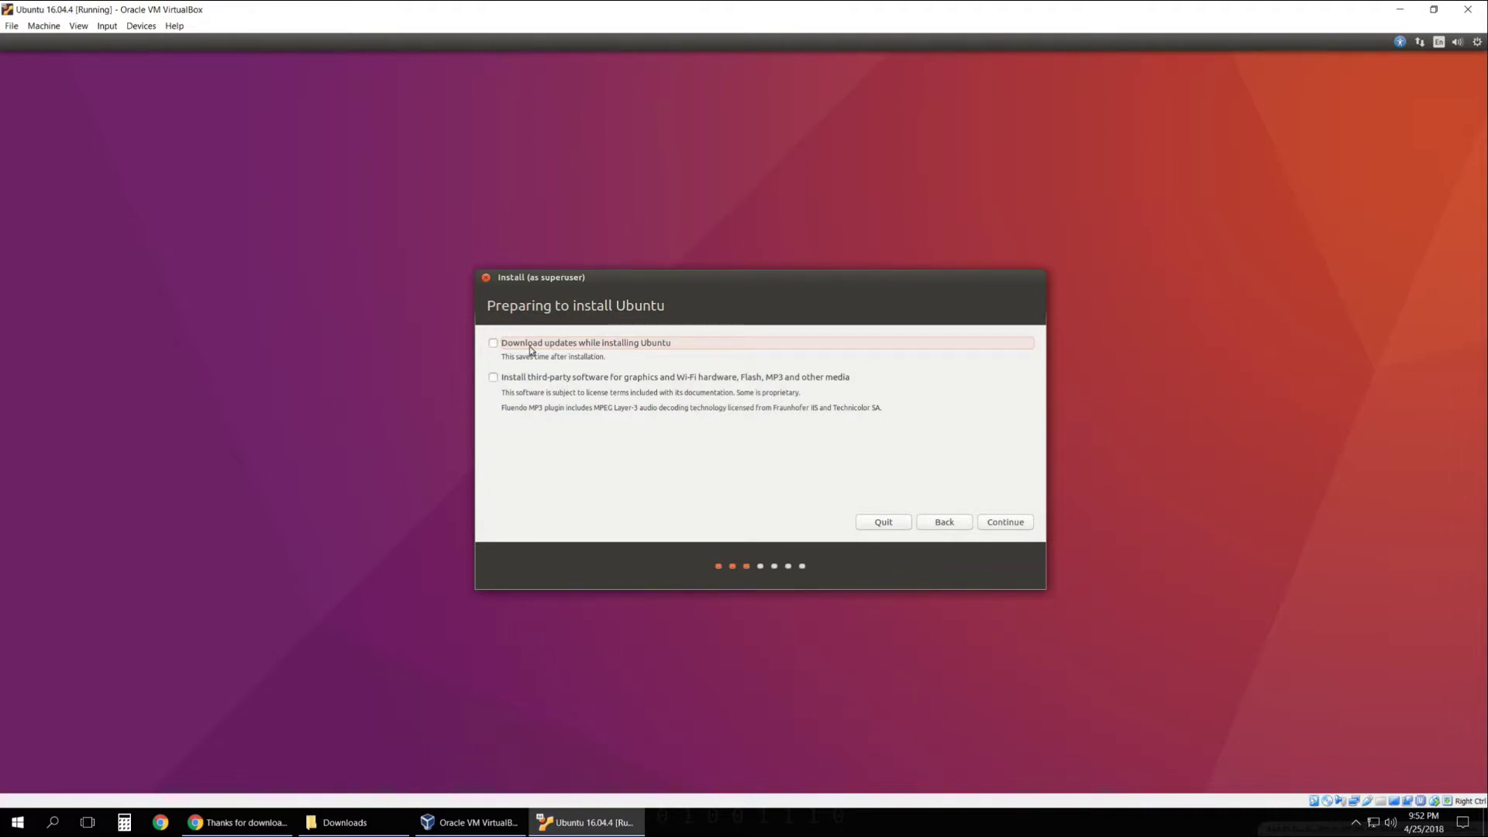
# Include update downloads and third-party graphics, Wi-Fi, Flash and MP3 software in the Ubuntu installation, and continue to the installation type
pyautogui.click(494, 345)
pyautogui.click(492, 379)
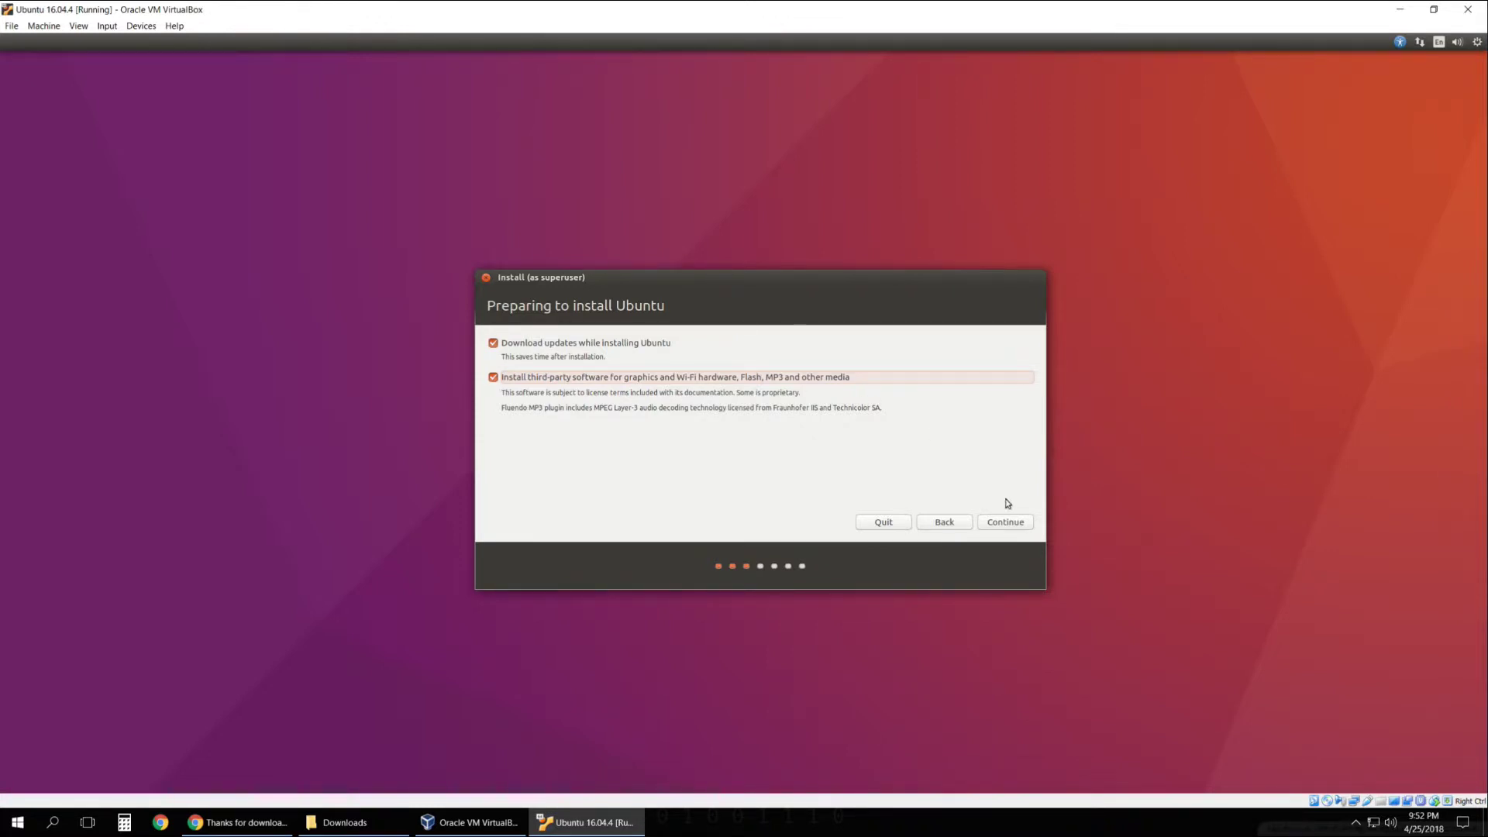
pyautogui.click(1007, 524)
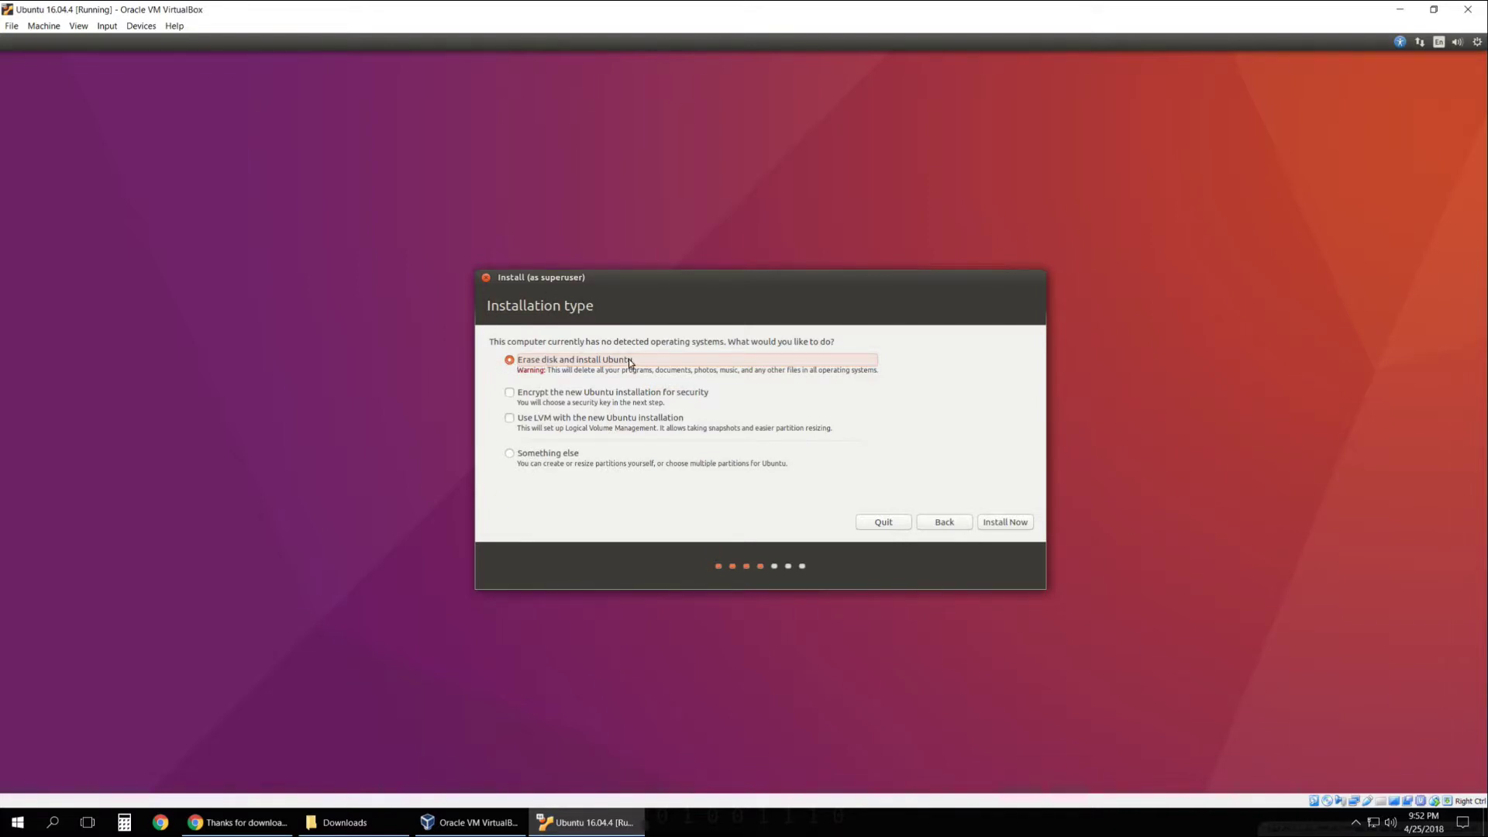
# Install Ubuntu by erasing the disk and using LVM, and confirm writing the partition changes to disk
pyautogui.click(512, 424)
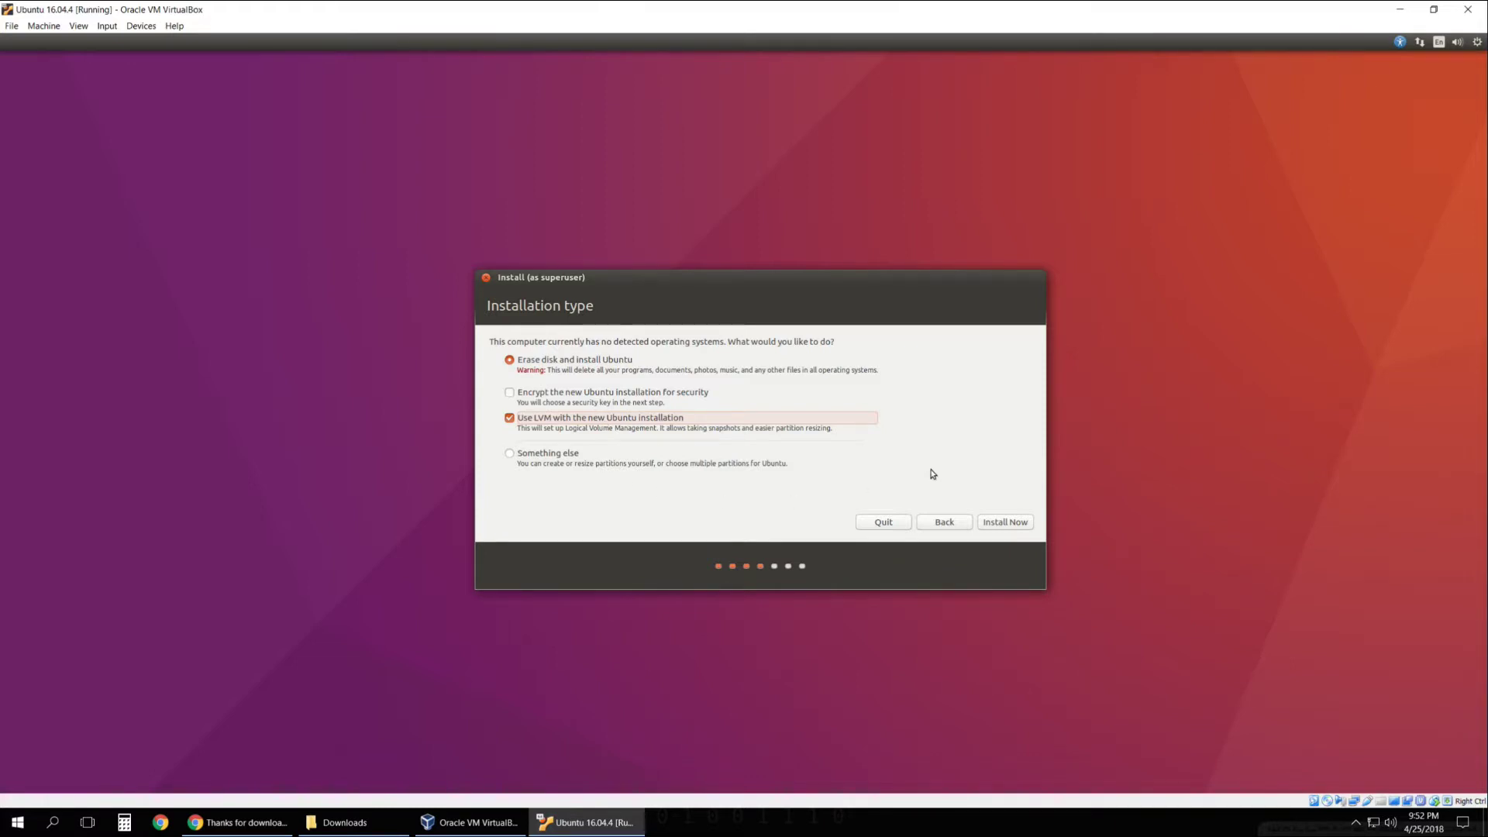
pyautogui.click(1008, 523)
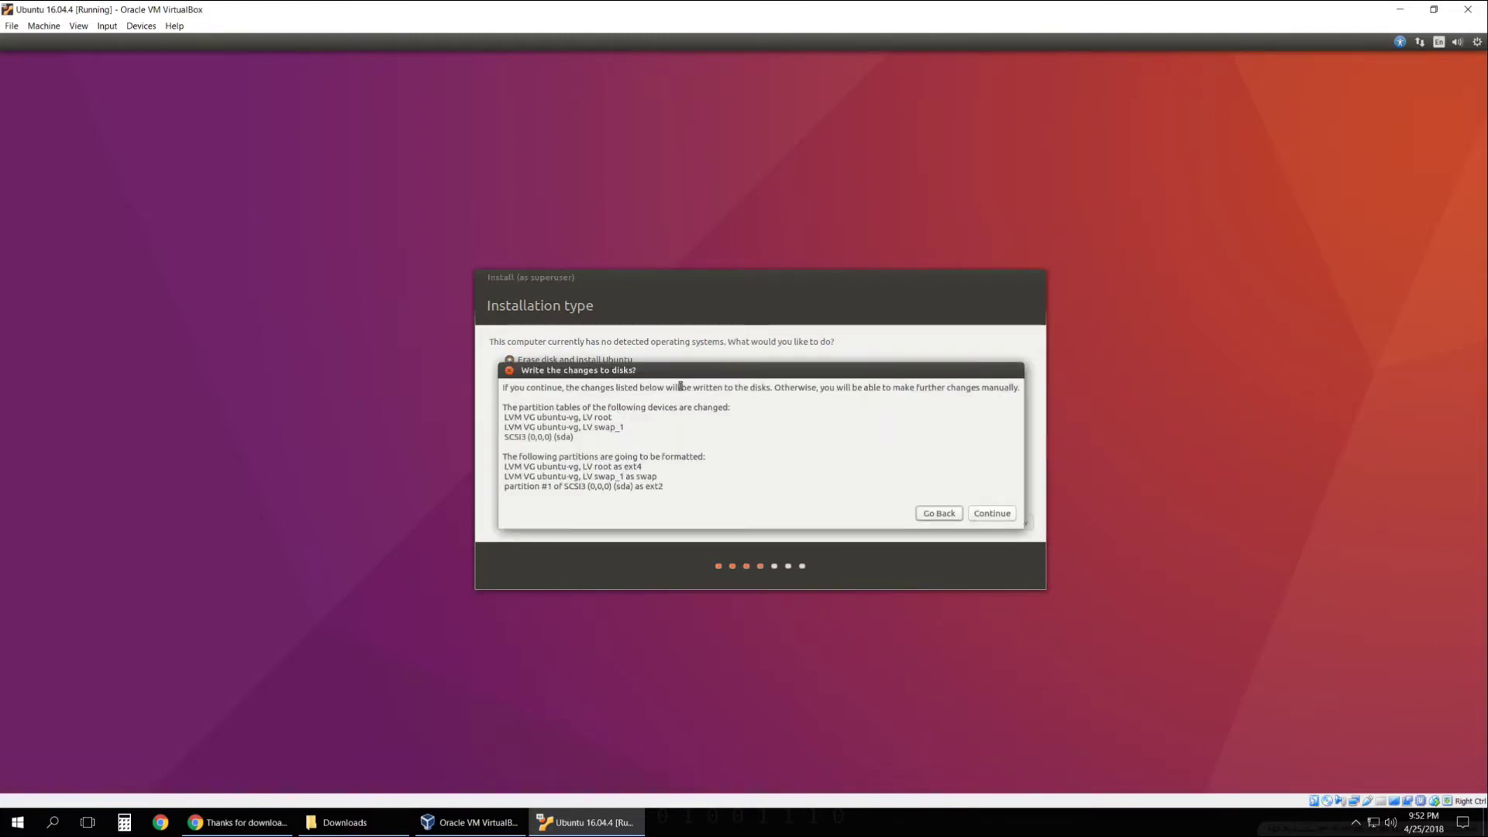
pyautogui.click(992, 518)
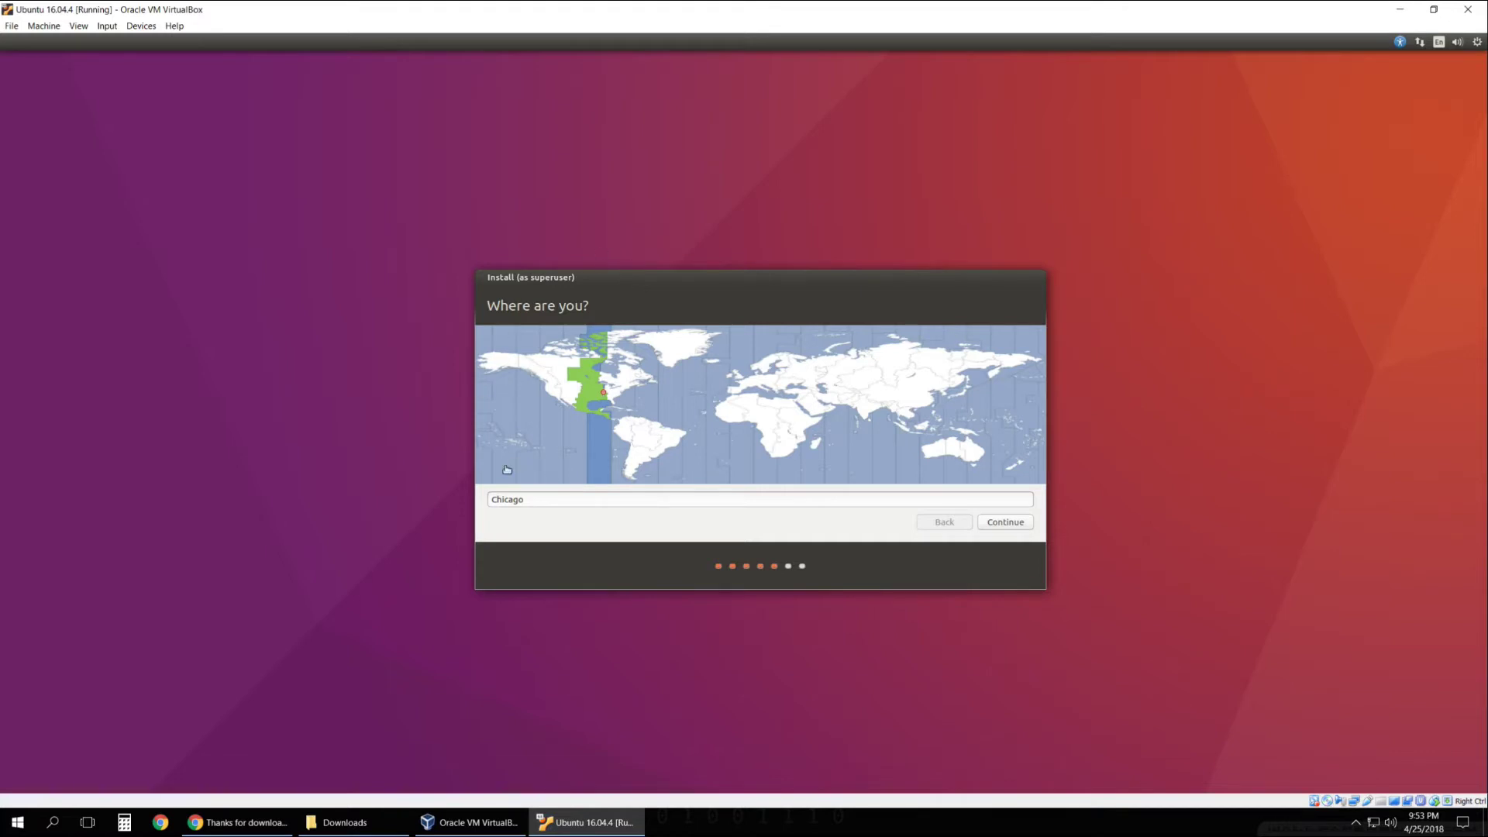
# Accept Chicago as the time zone location and English (US) as the keyboard layout
pyautogui.click(499, 505)
pyautogui.click(1005, 523)
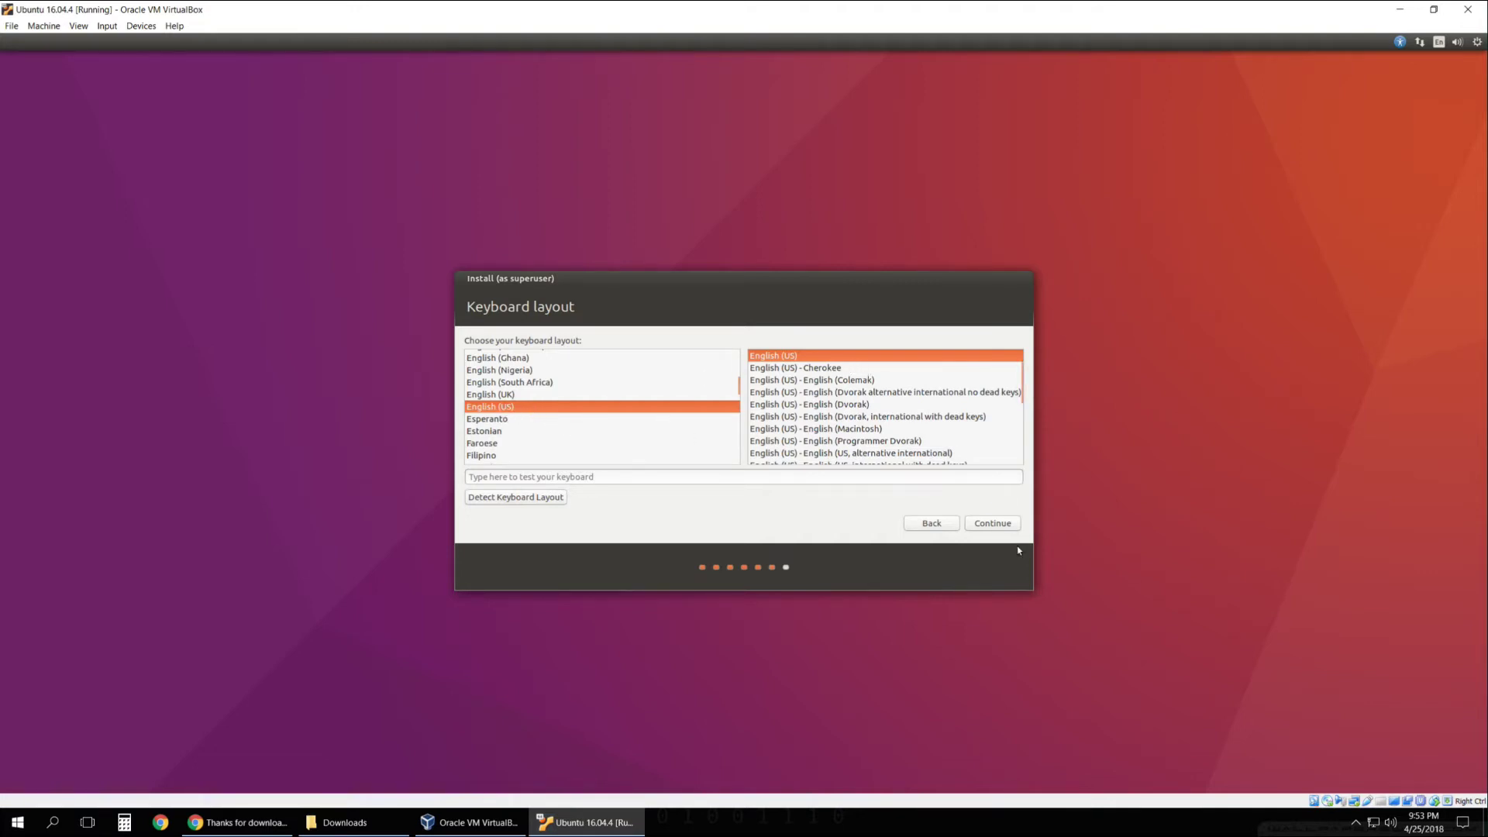
pyautogui.click(996, 530)
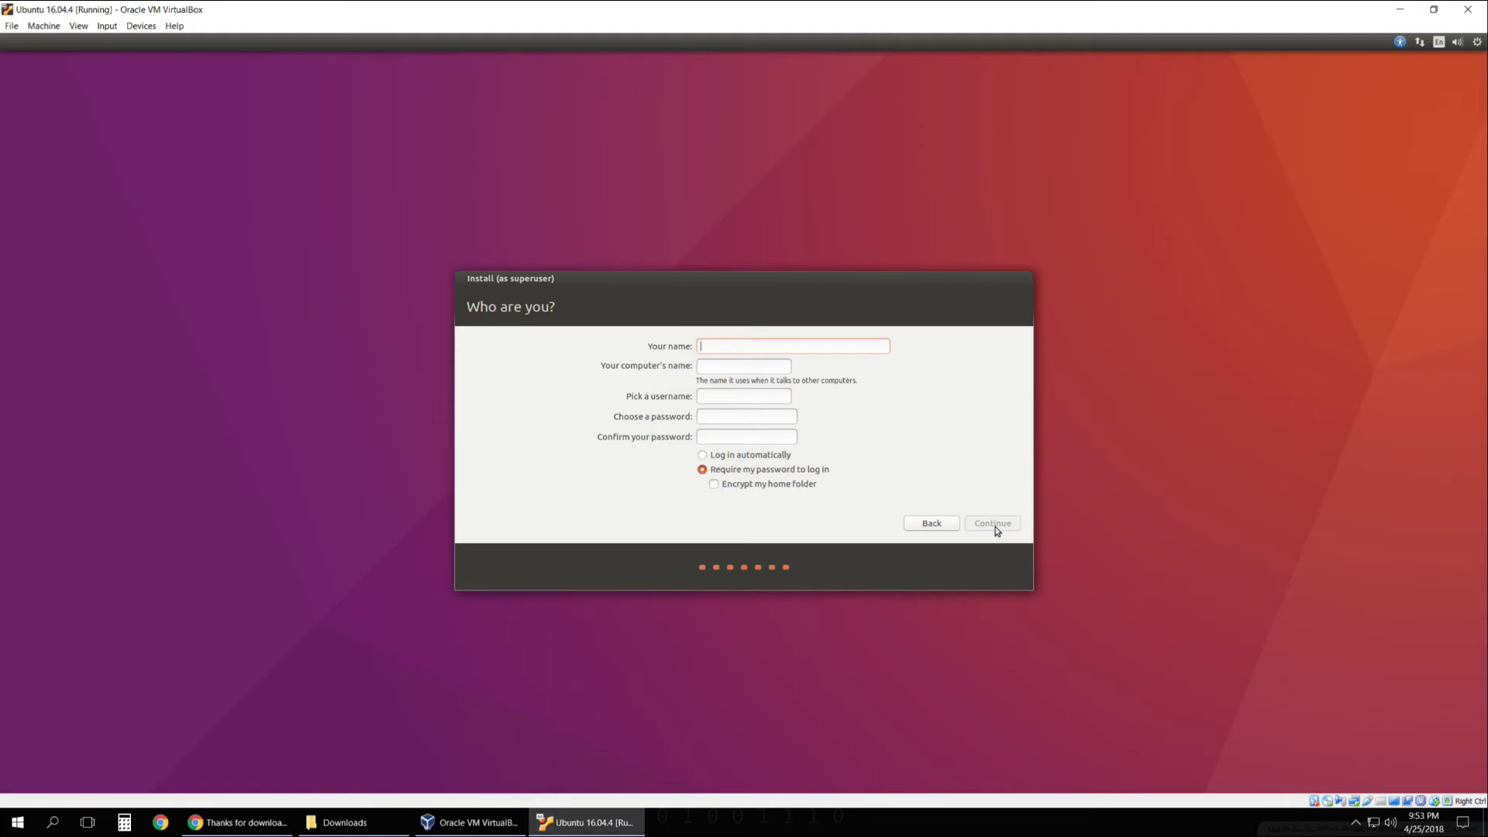
# Fill in the account details with the name User, keep the suggested computer name and username, and enter and confirm the account password
pyautogui.write('User')
pyautogui.press('Tab')
pyautogui.press('Tab')
pyautogui.press('Tab')
pyautogui.write('********')
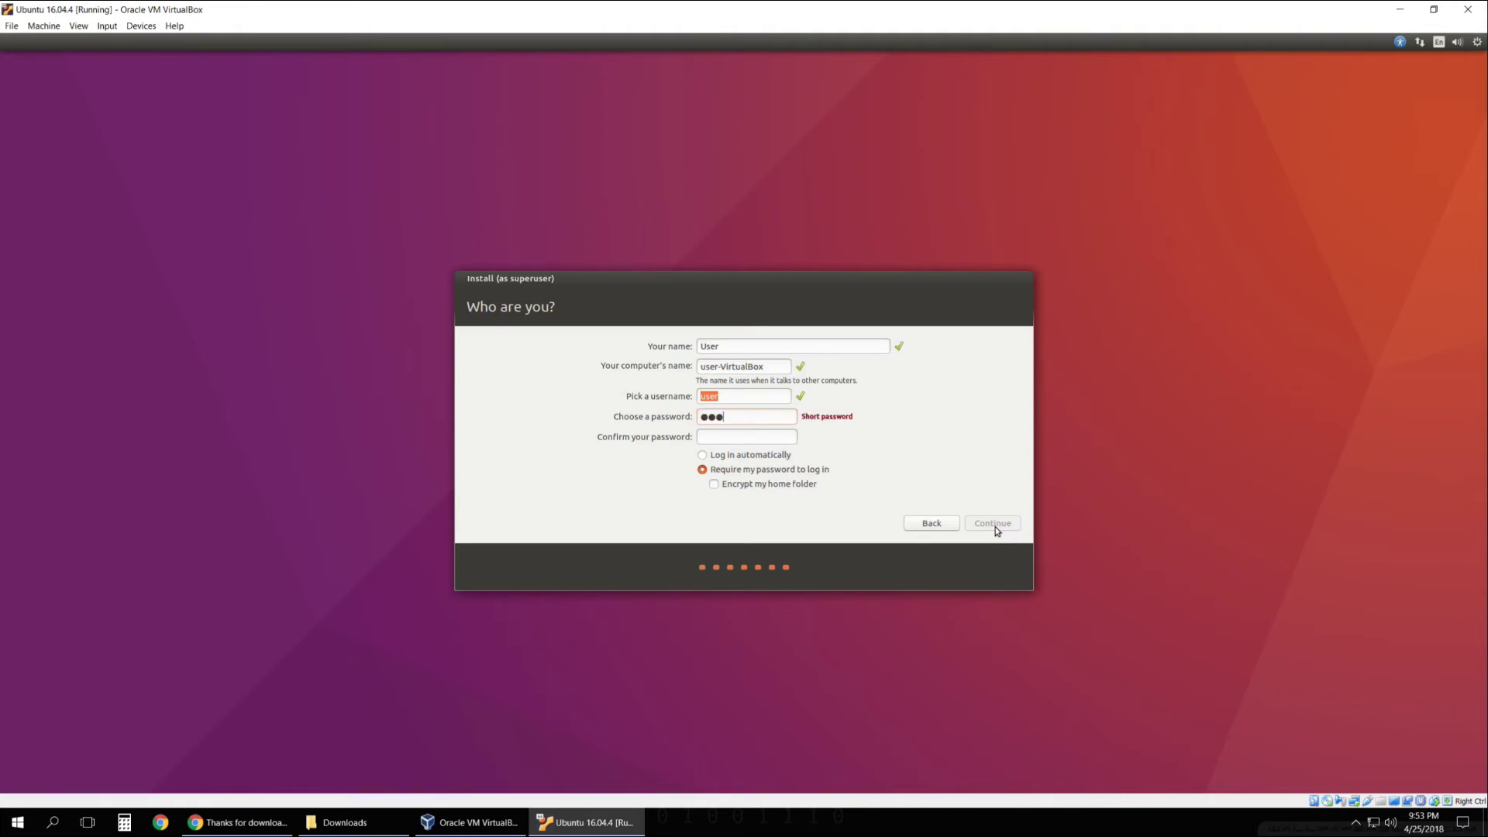
pyautogui.press('Tab')
pyautogui.write('********')
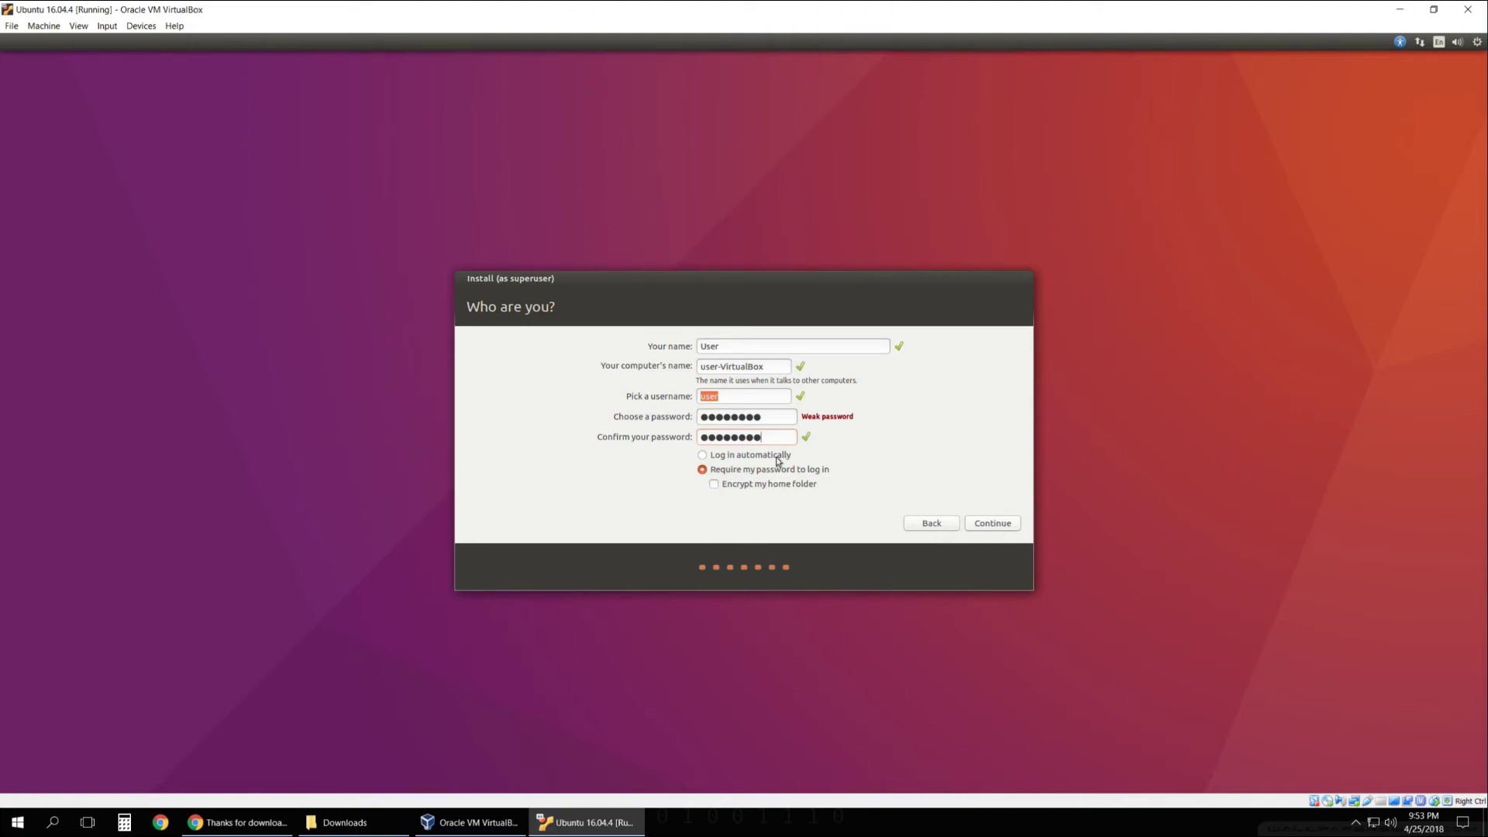
# Set the account to log in automatically, and restart the virtual machine once the installation is complete
pyautogui.click(705, 456)
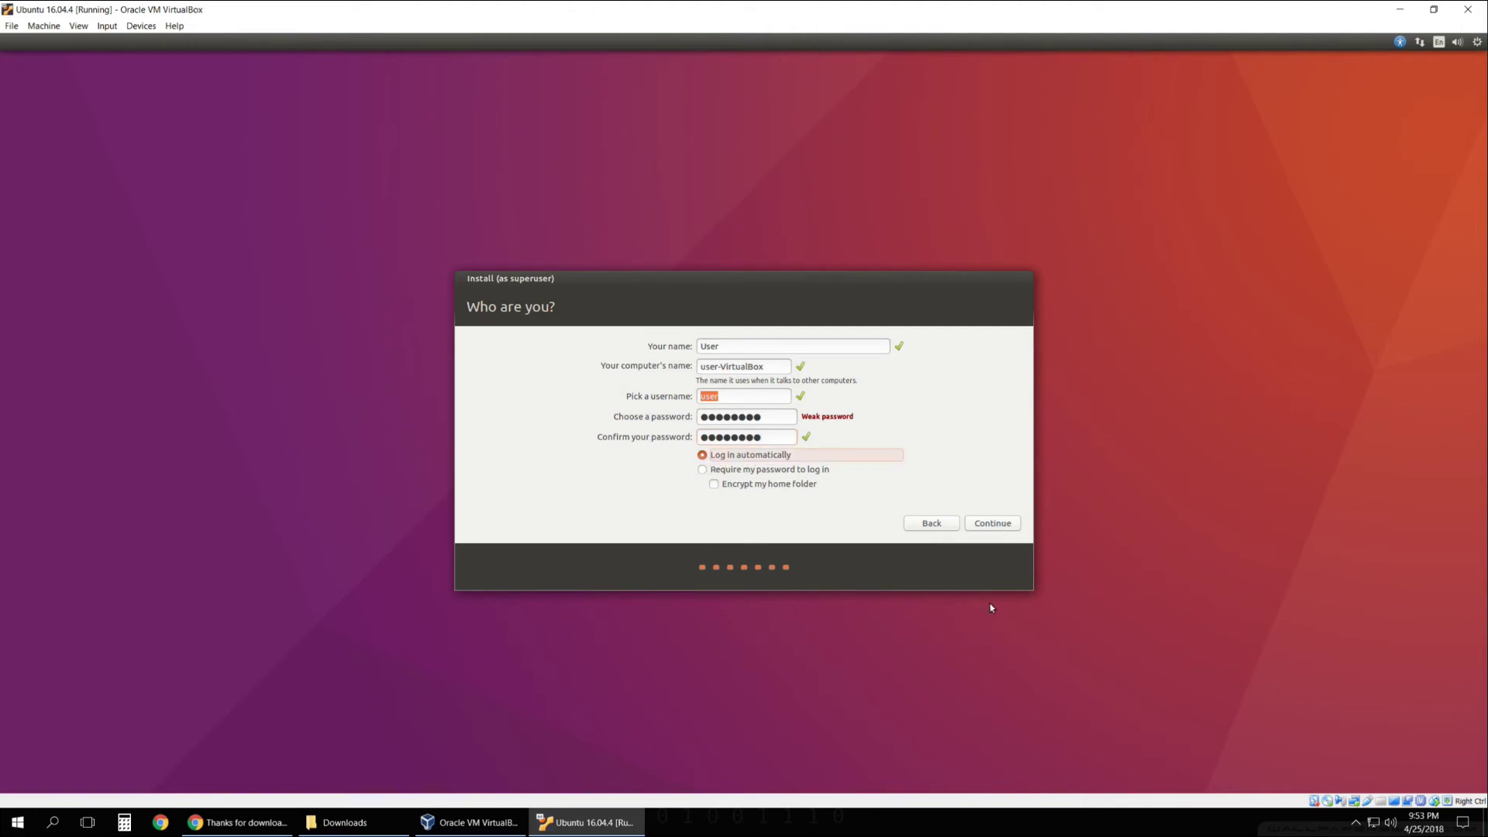
pyautogui.click(993, 525)
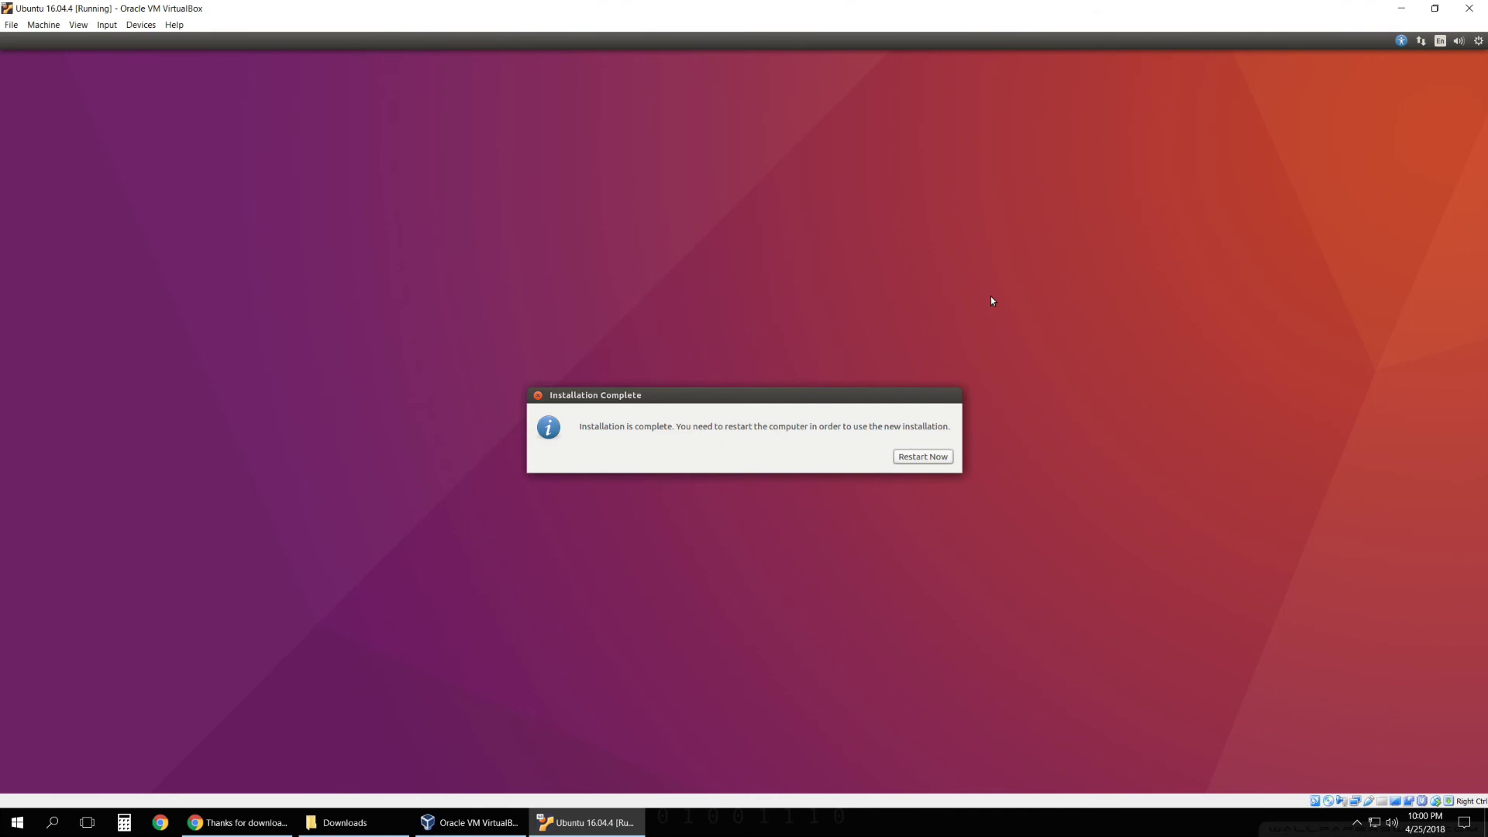
pyautogui.click(936, 454)
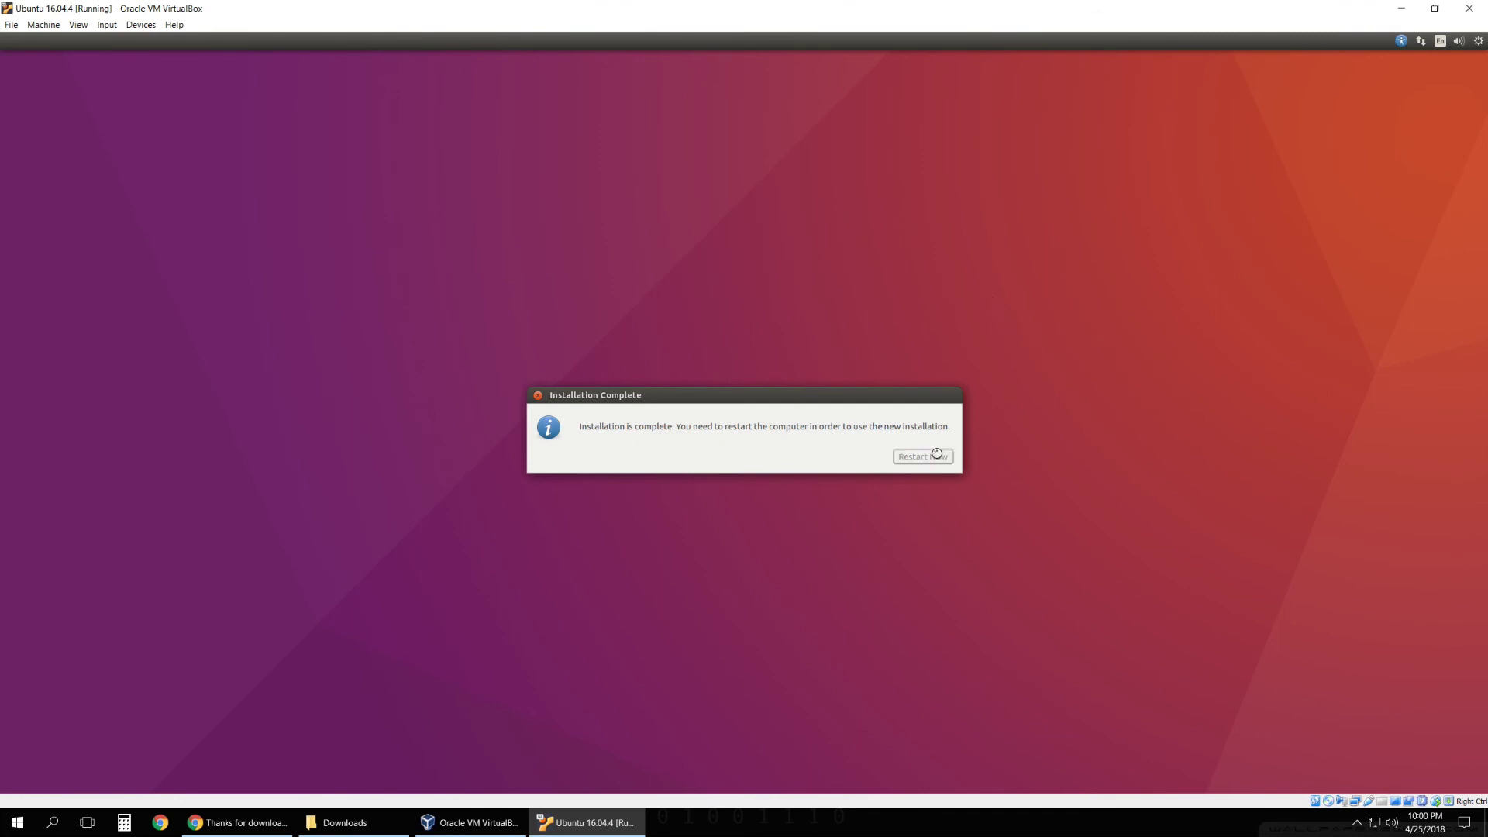